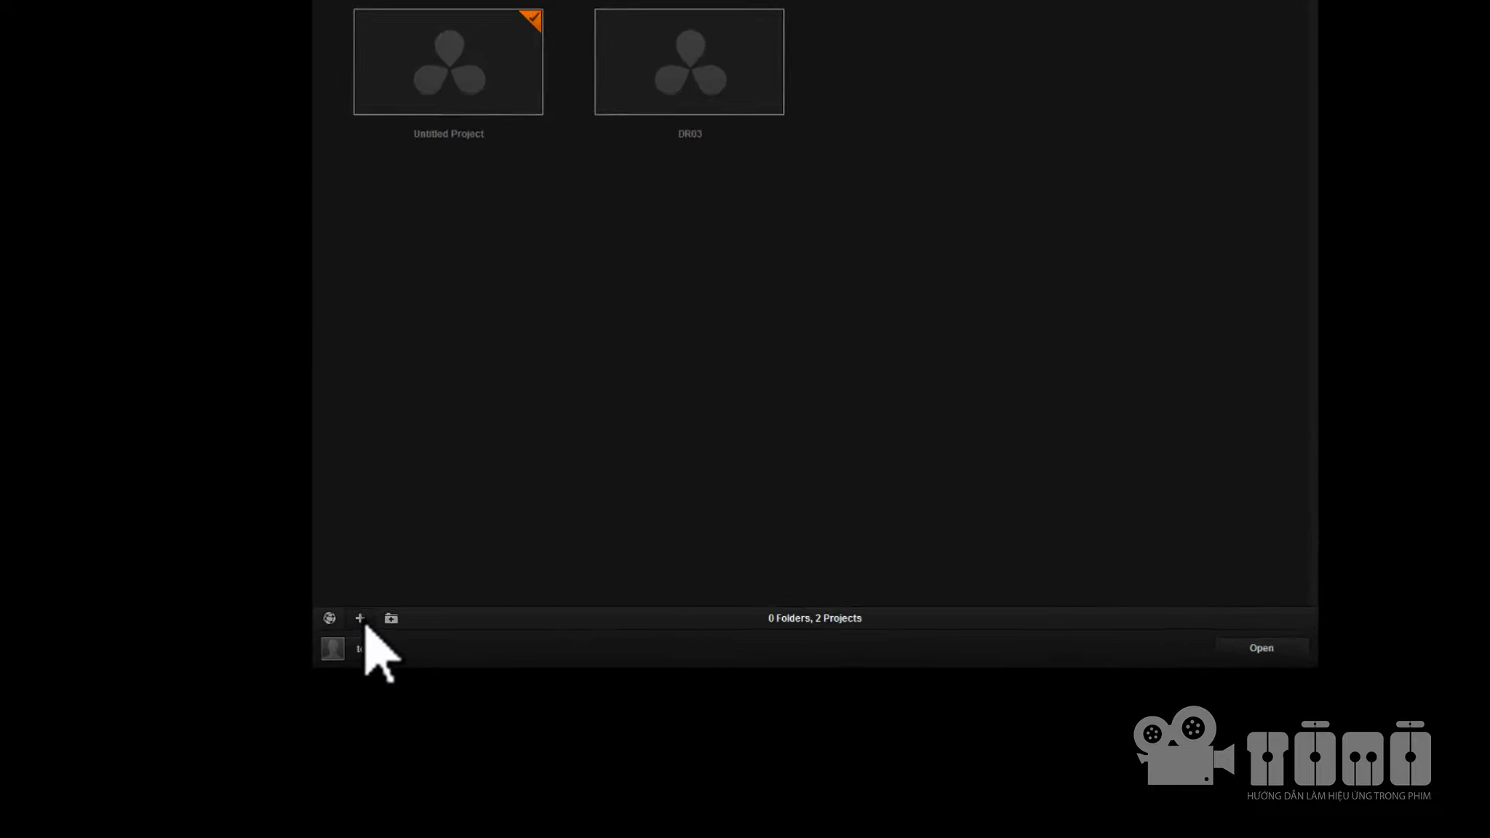
# - Create a new project named DR05 in the Project Manager and open it
pyautogui.click(416, 645)
pyautogui.write('DR05')
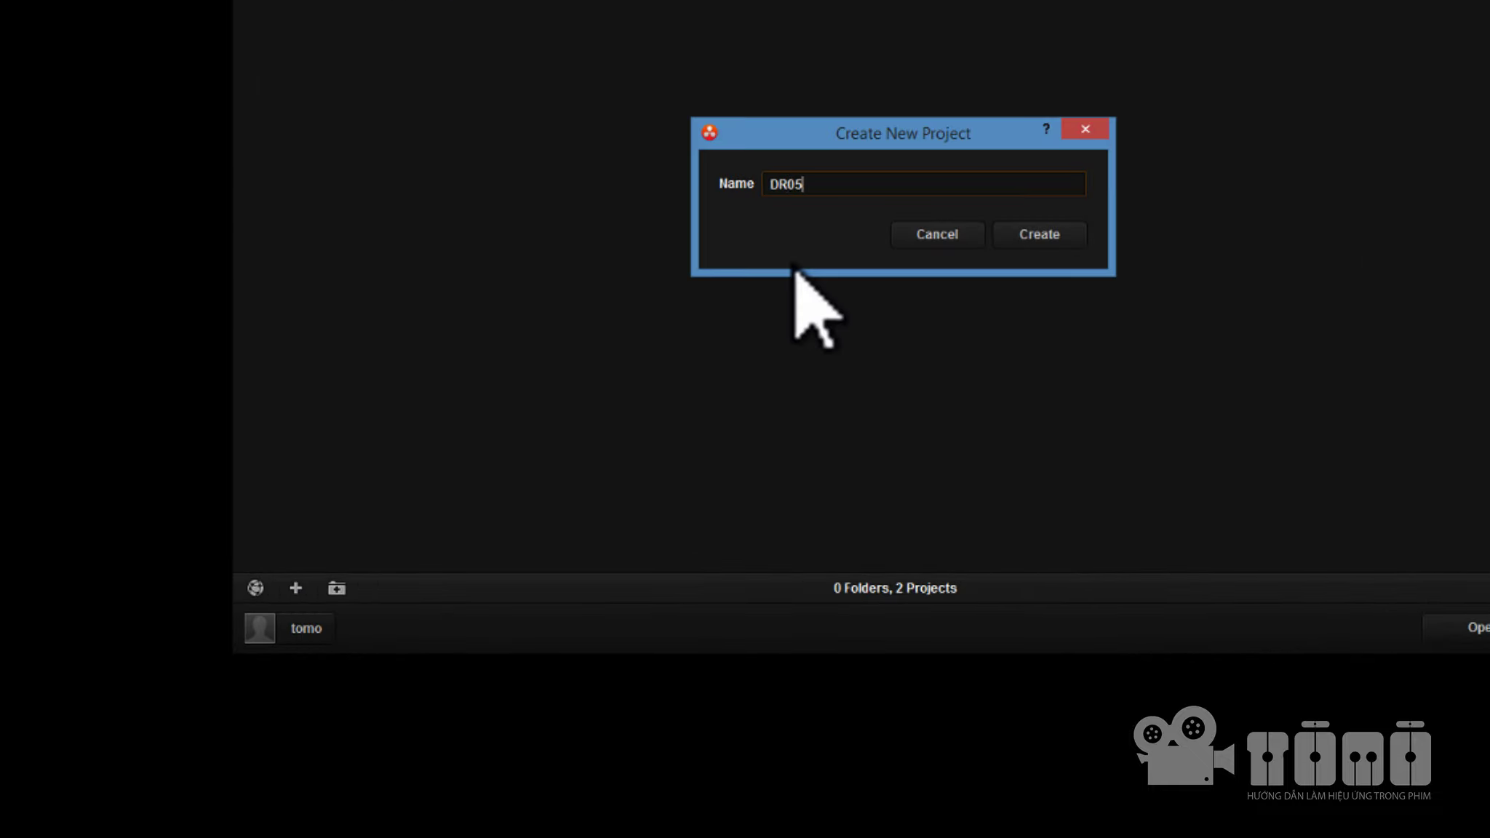
pyautogui.click(1039, 234)
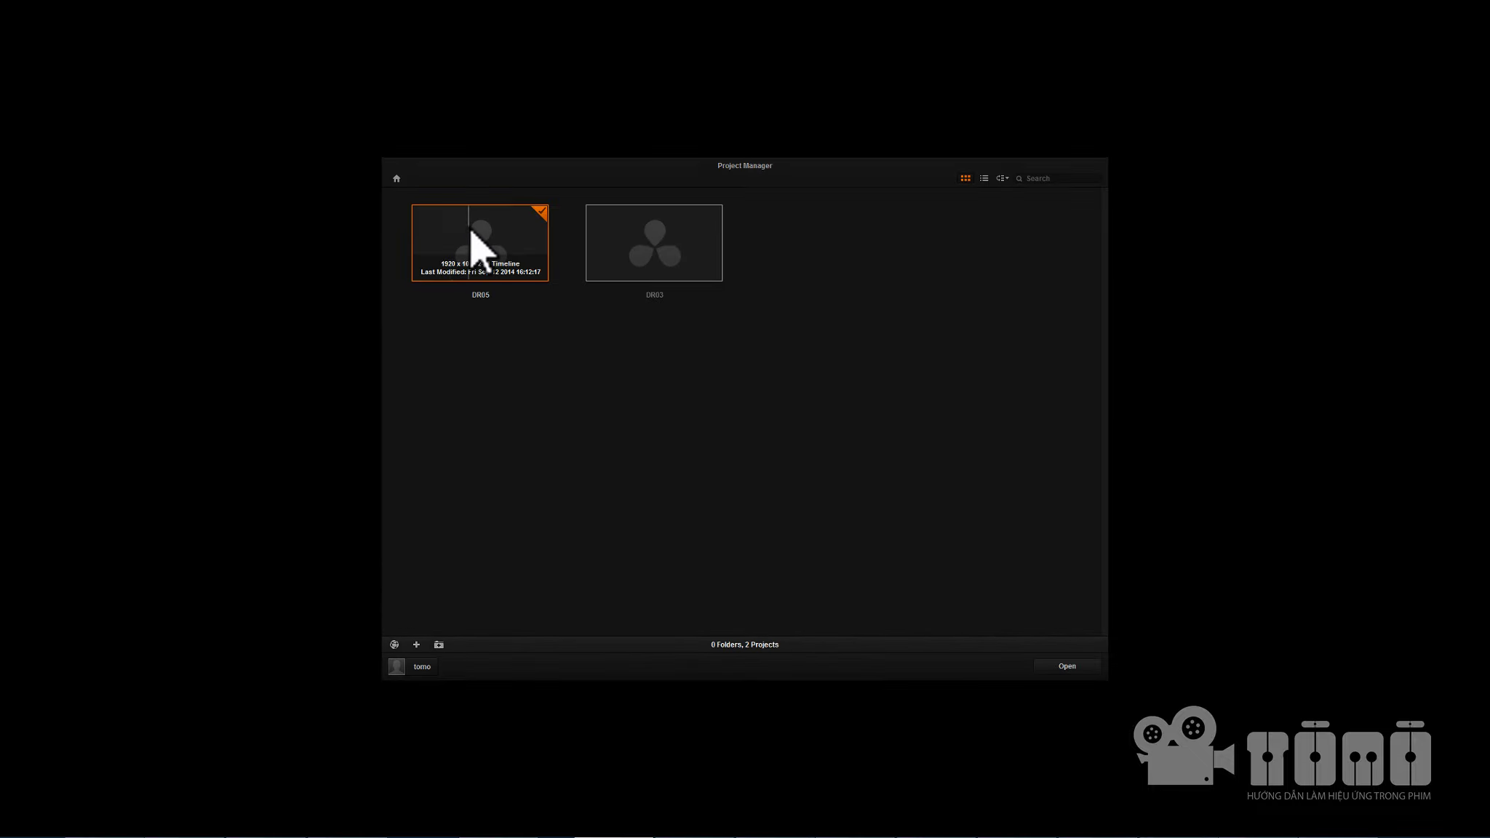
pyautogui.doubleClick(472, 231)
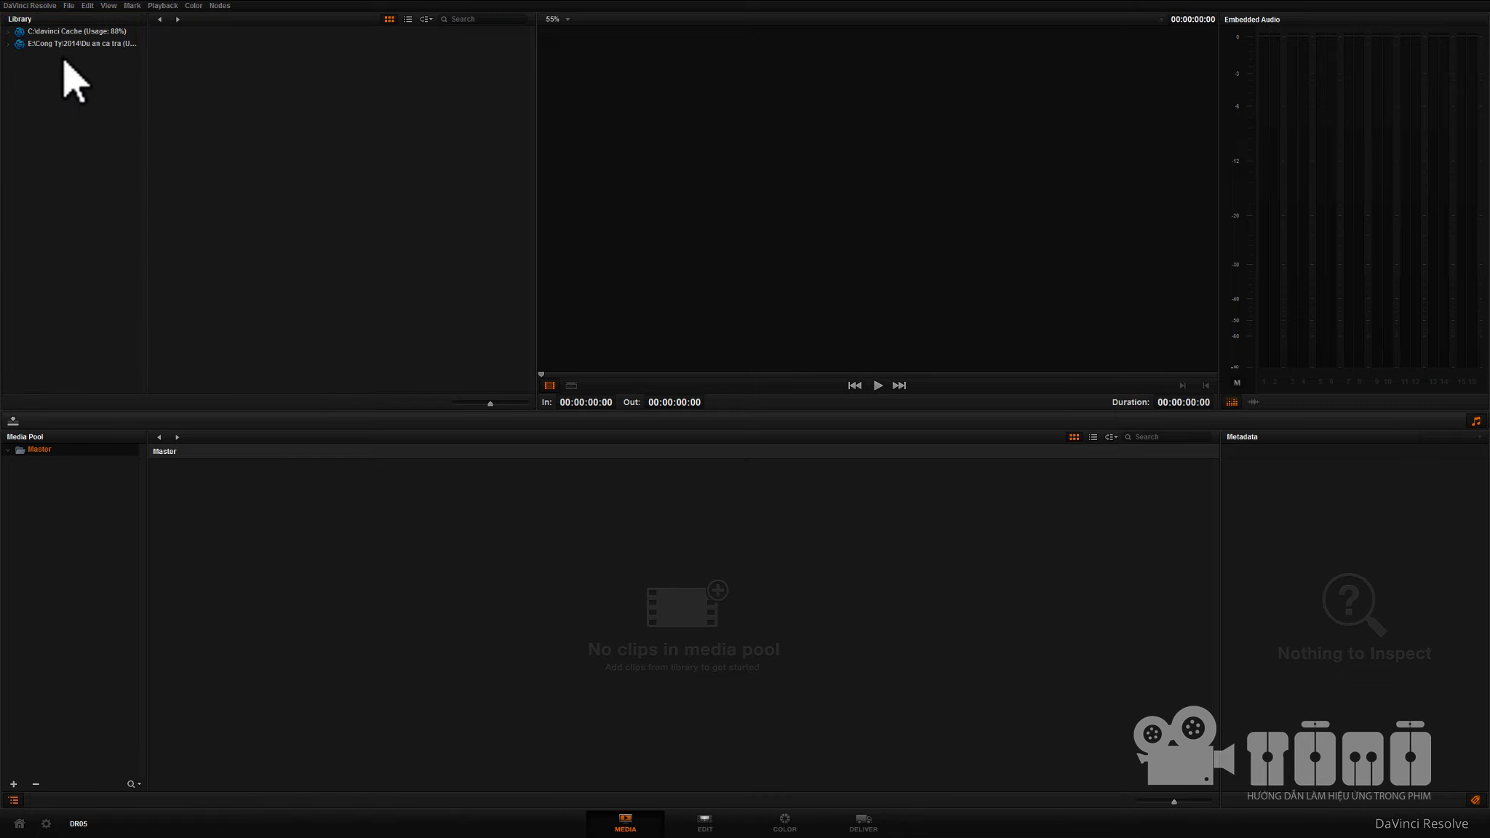
# - Add E:\Tomo.vn\Davinci Resolve Basic training as a Media Storage volume and save the preferences
pyautogui.click(46, 9)
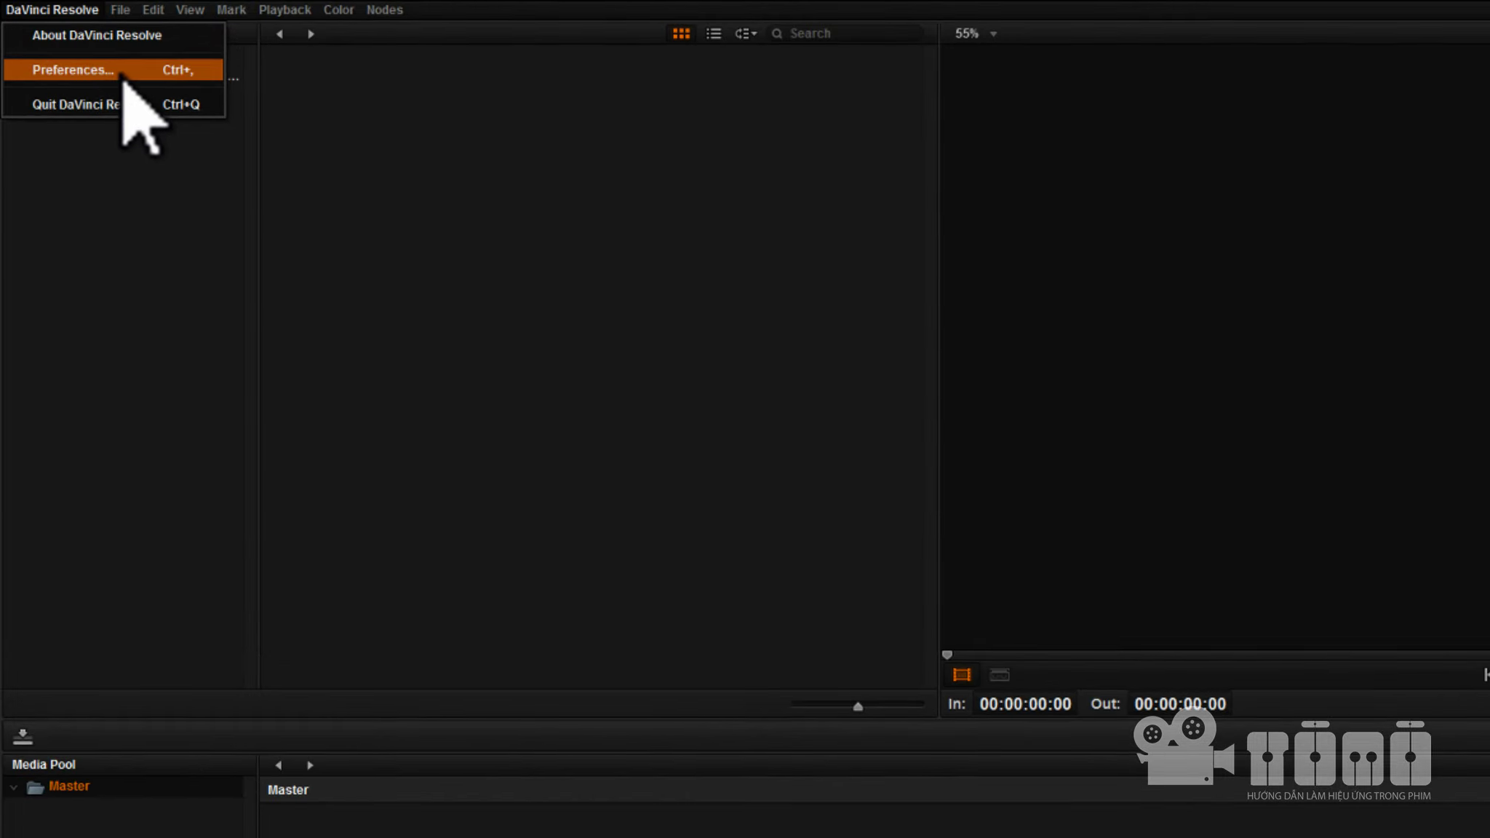
pyautogui.click(108, 72)
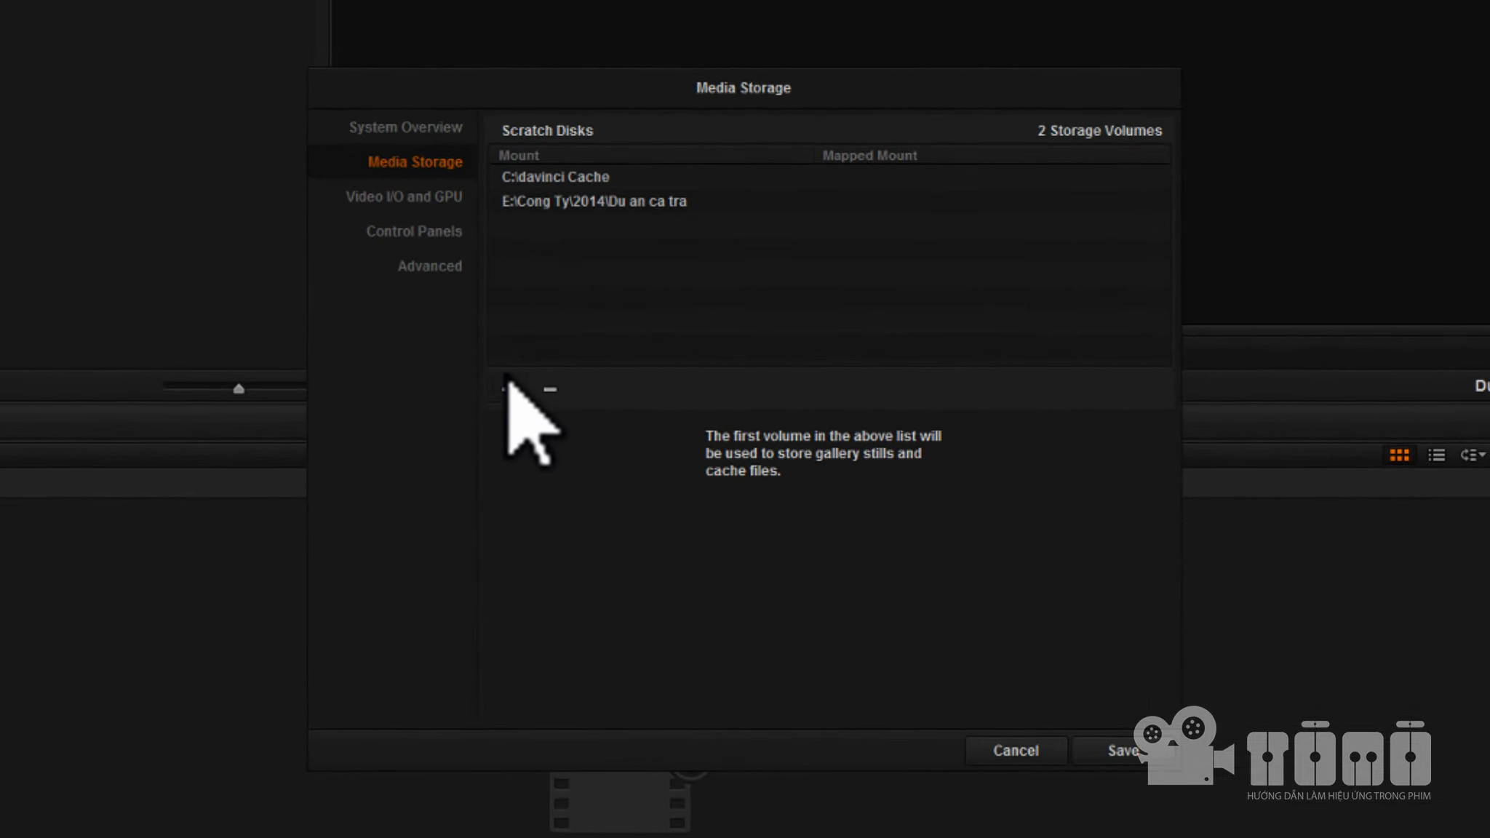
pyautogui.click(508, 390)
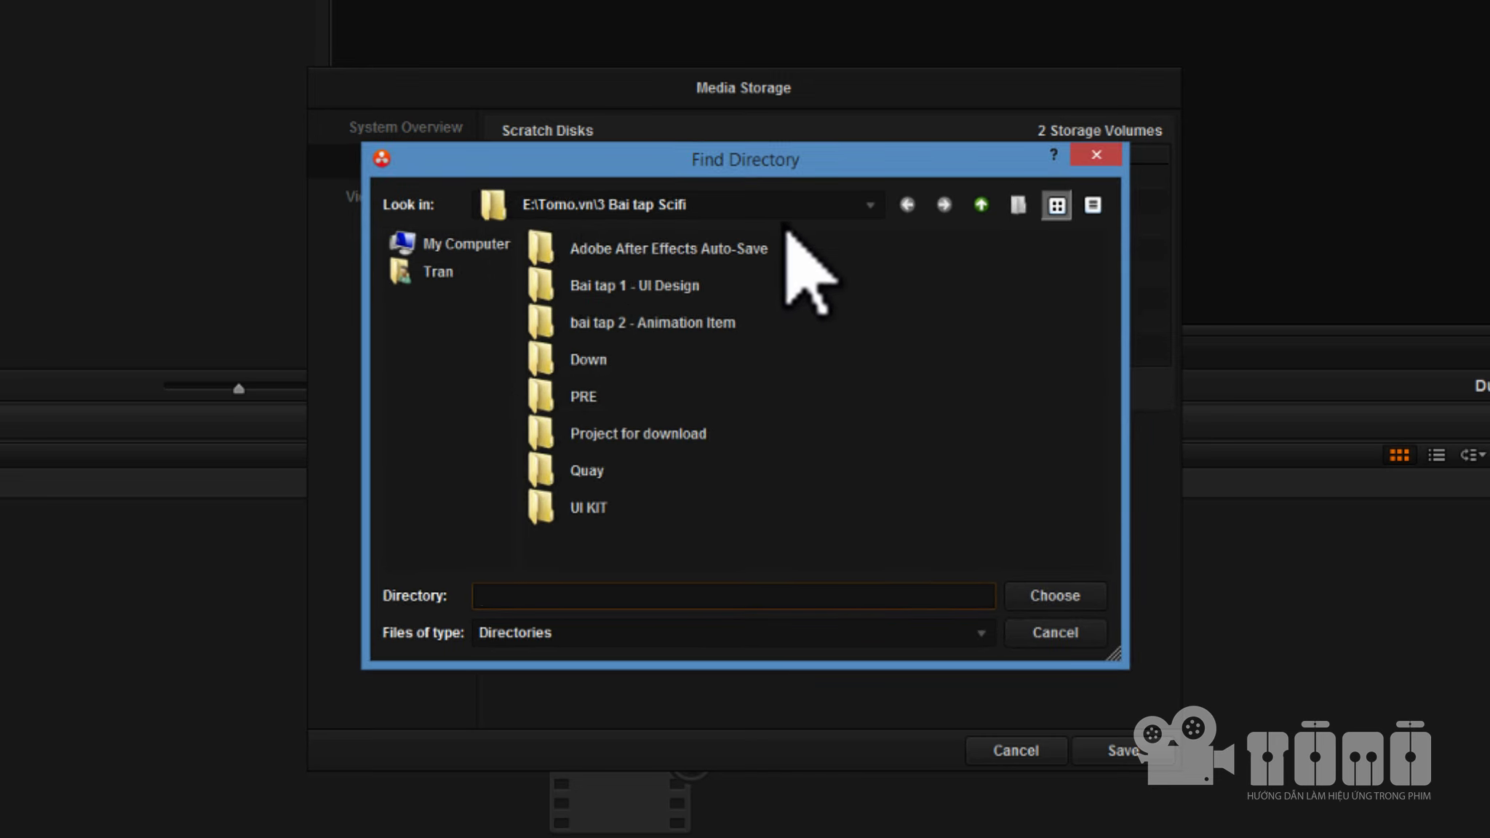
pyautogui.press('BackSpace')
pyautogui.click(625, 506)
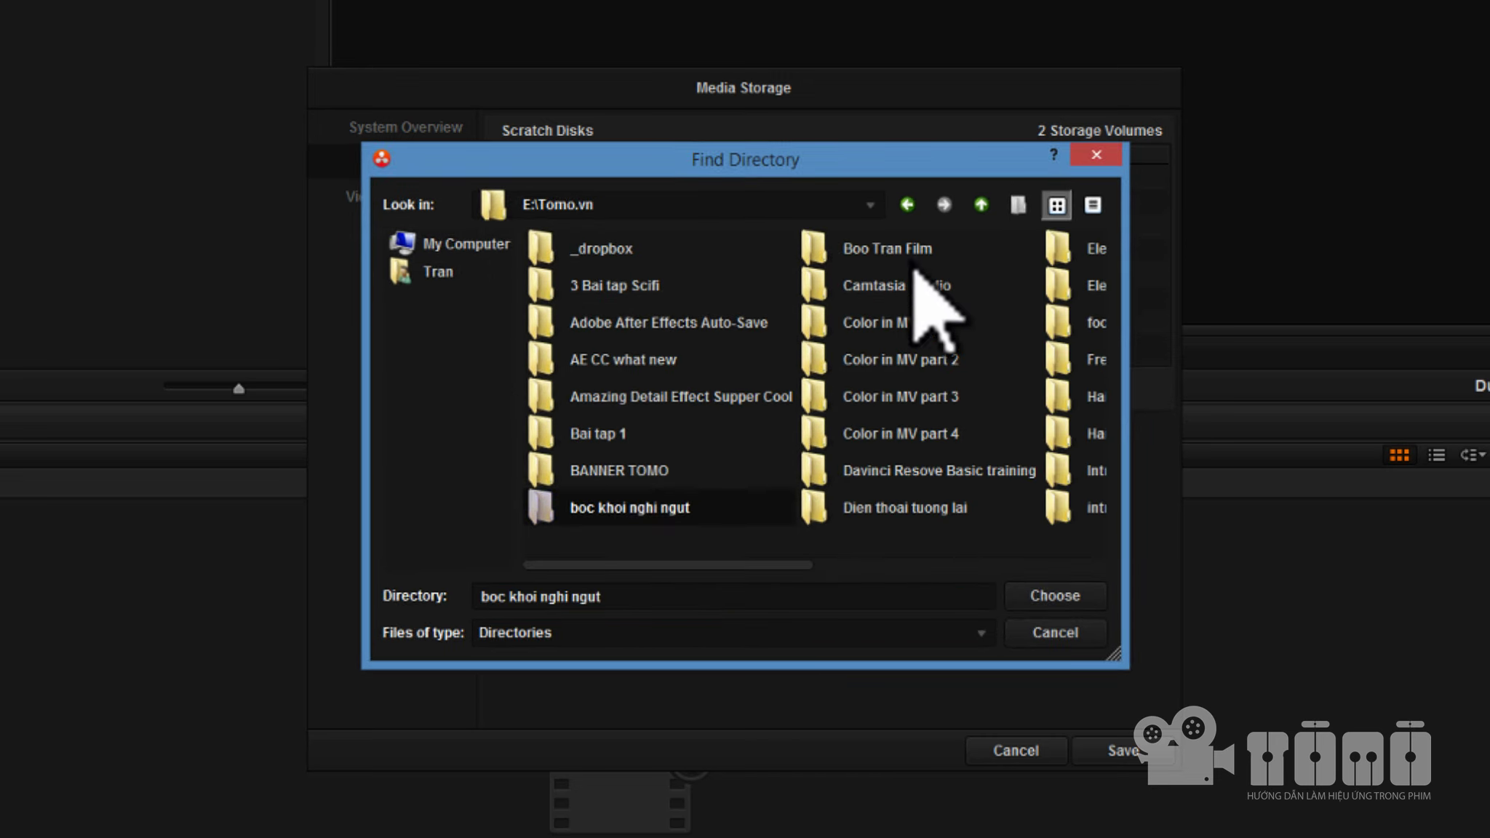
pyautogui.doubleClick(928, 470)
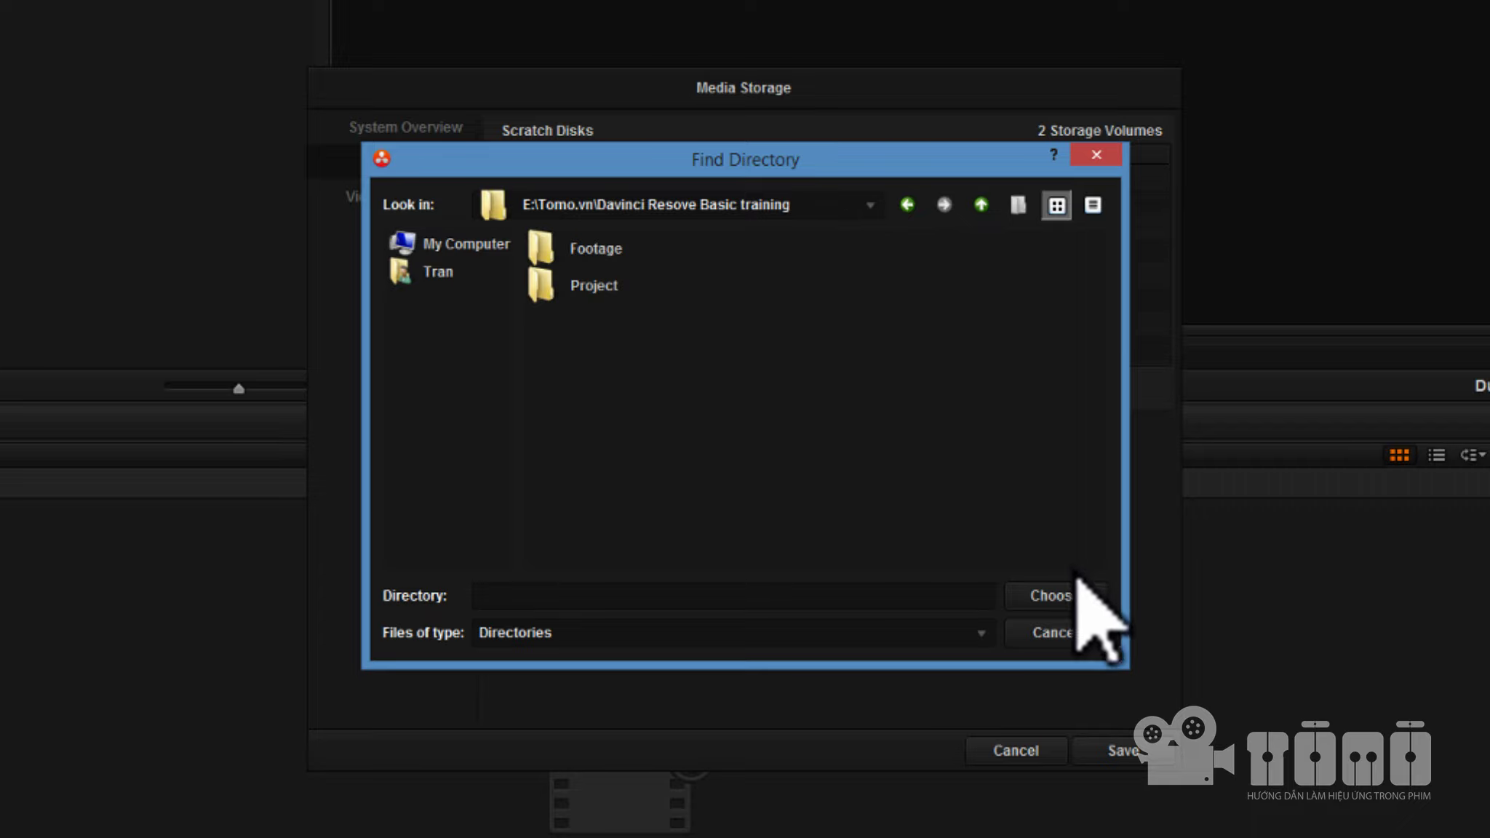
pyautogui.click(1064, 596)
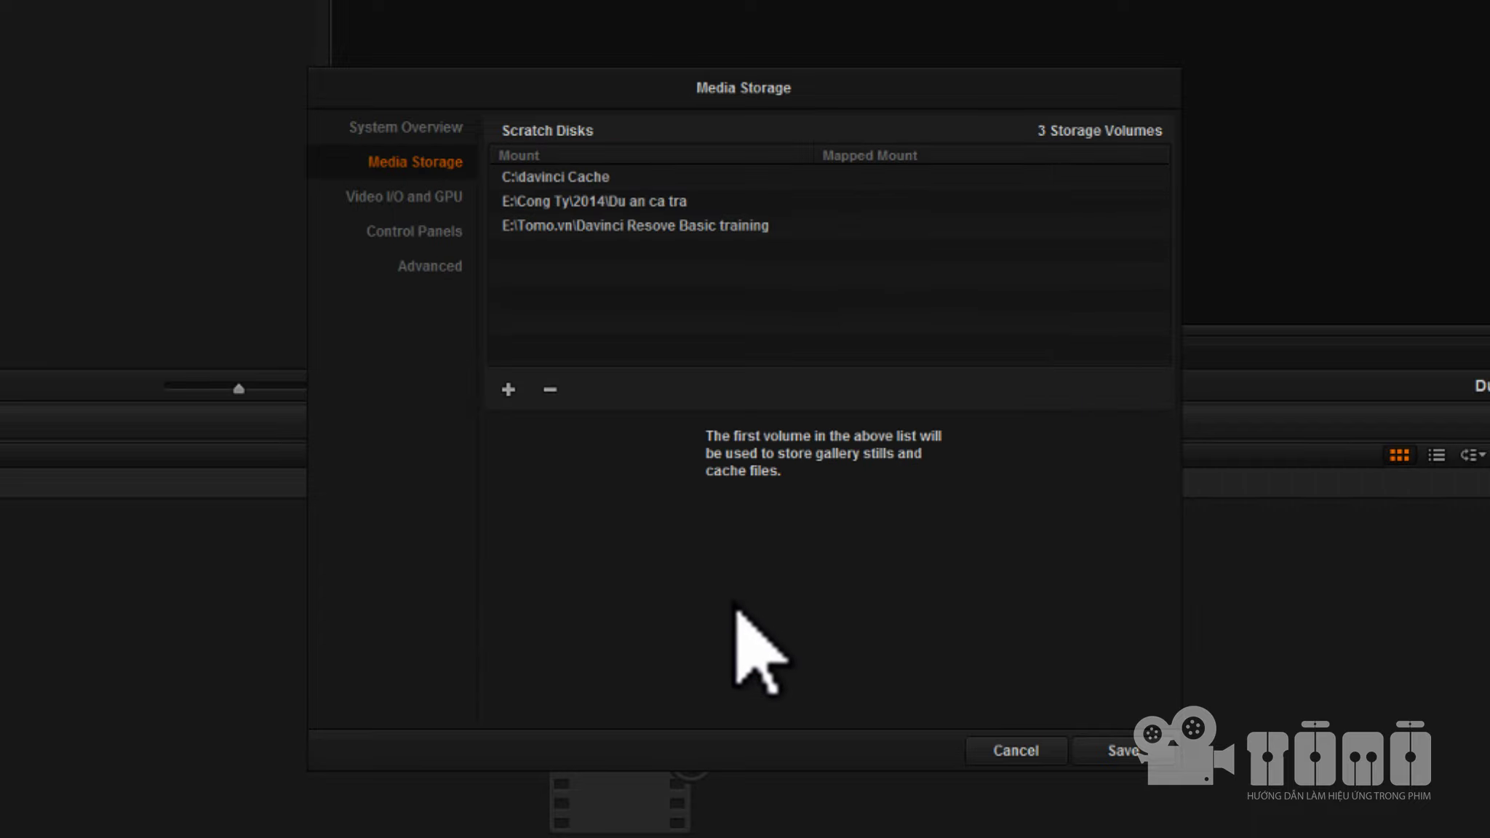
pyautogui.click(1150, 757)
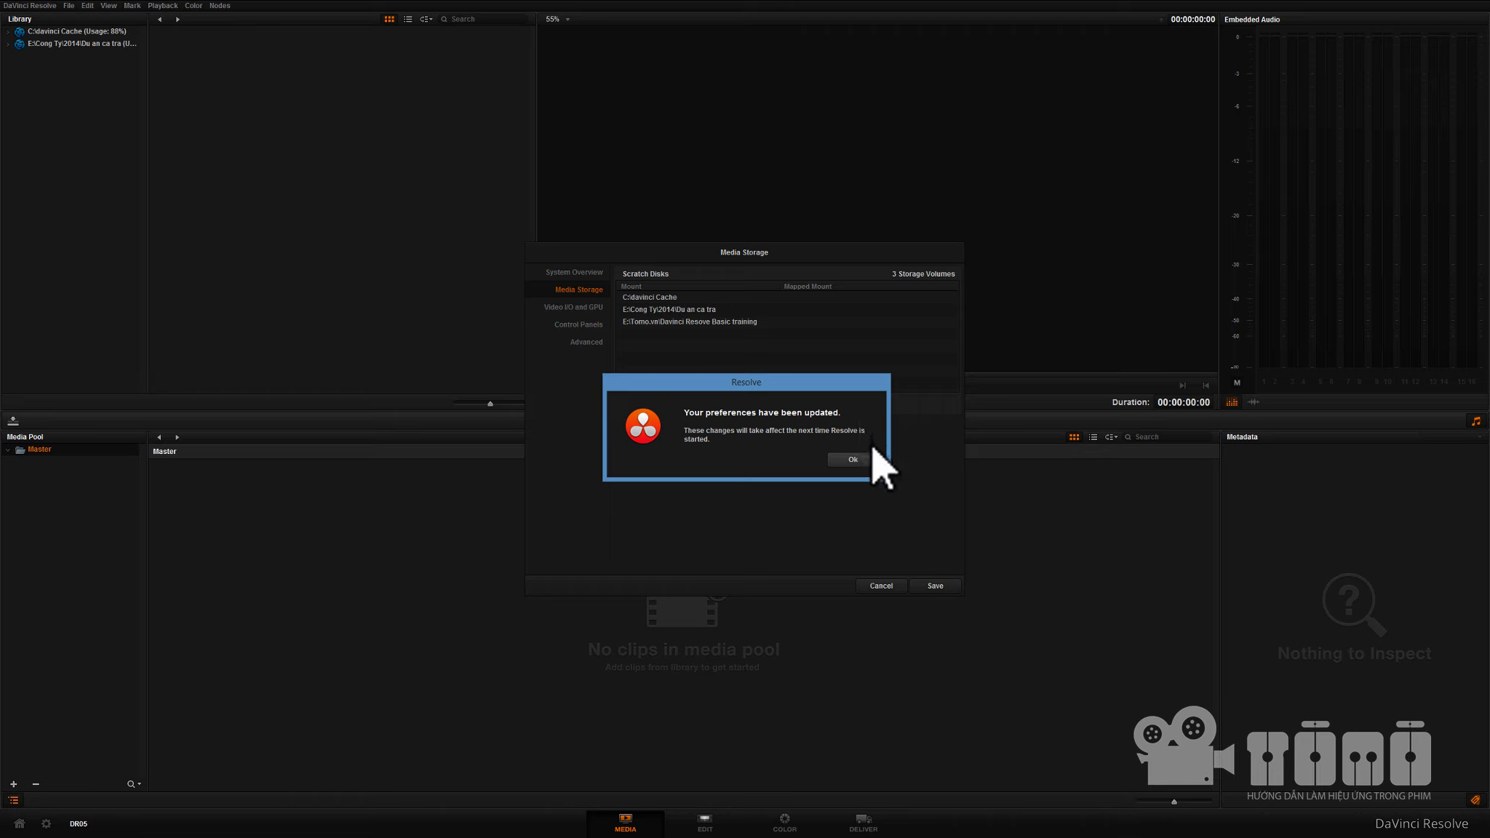
# - Dismiss the preferences notice, then quit DaVinci Resolve, saving DR05
pyautogui.click(866, 460)
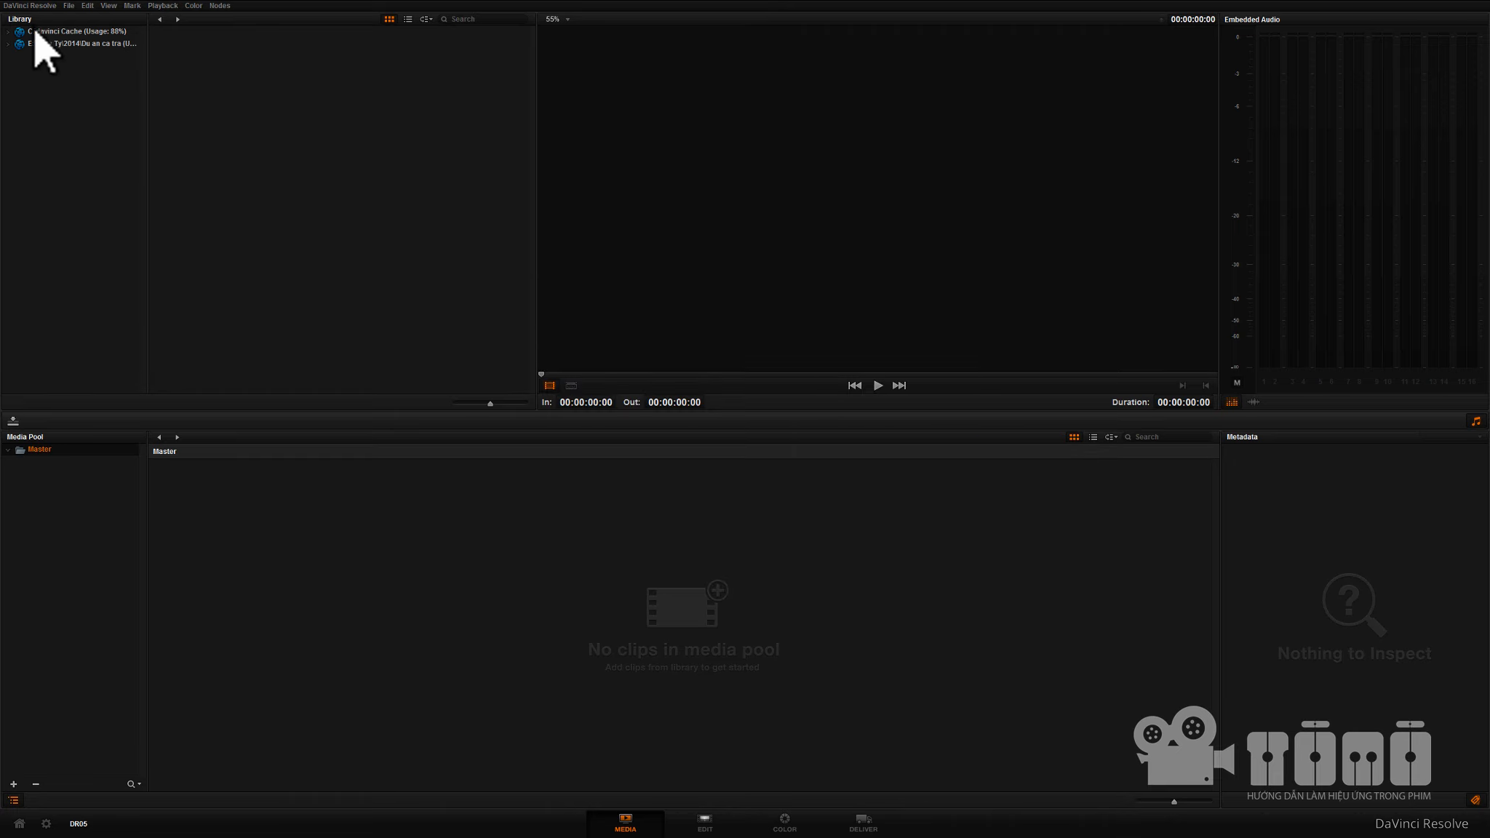
pyautogui.click(32, 6)
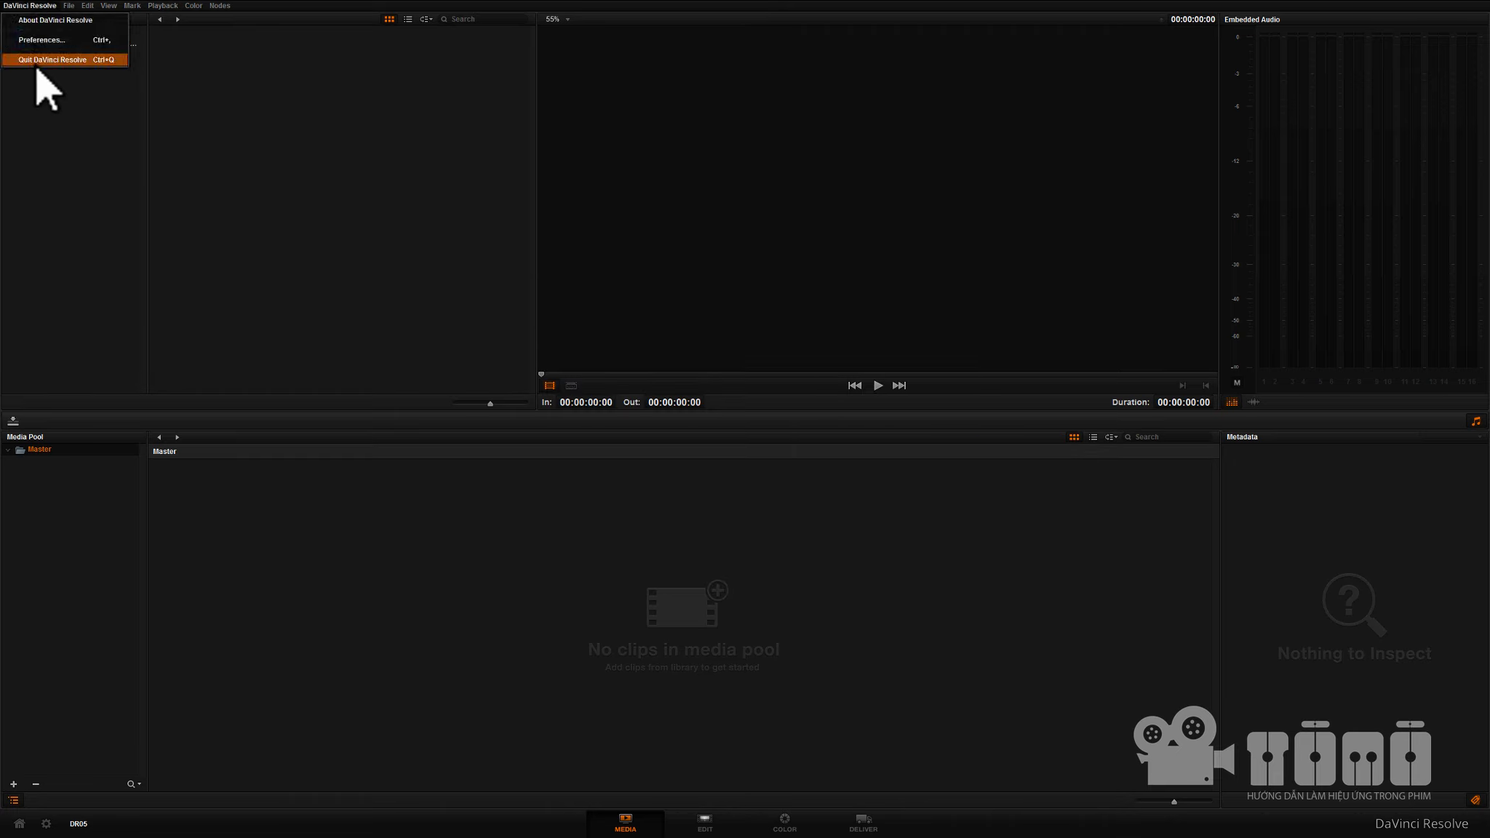
pyautogui.click(38, 60)
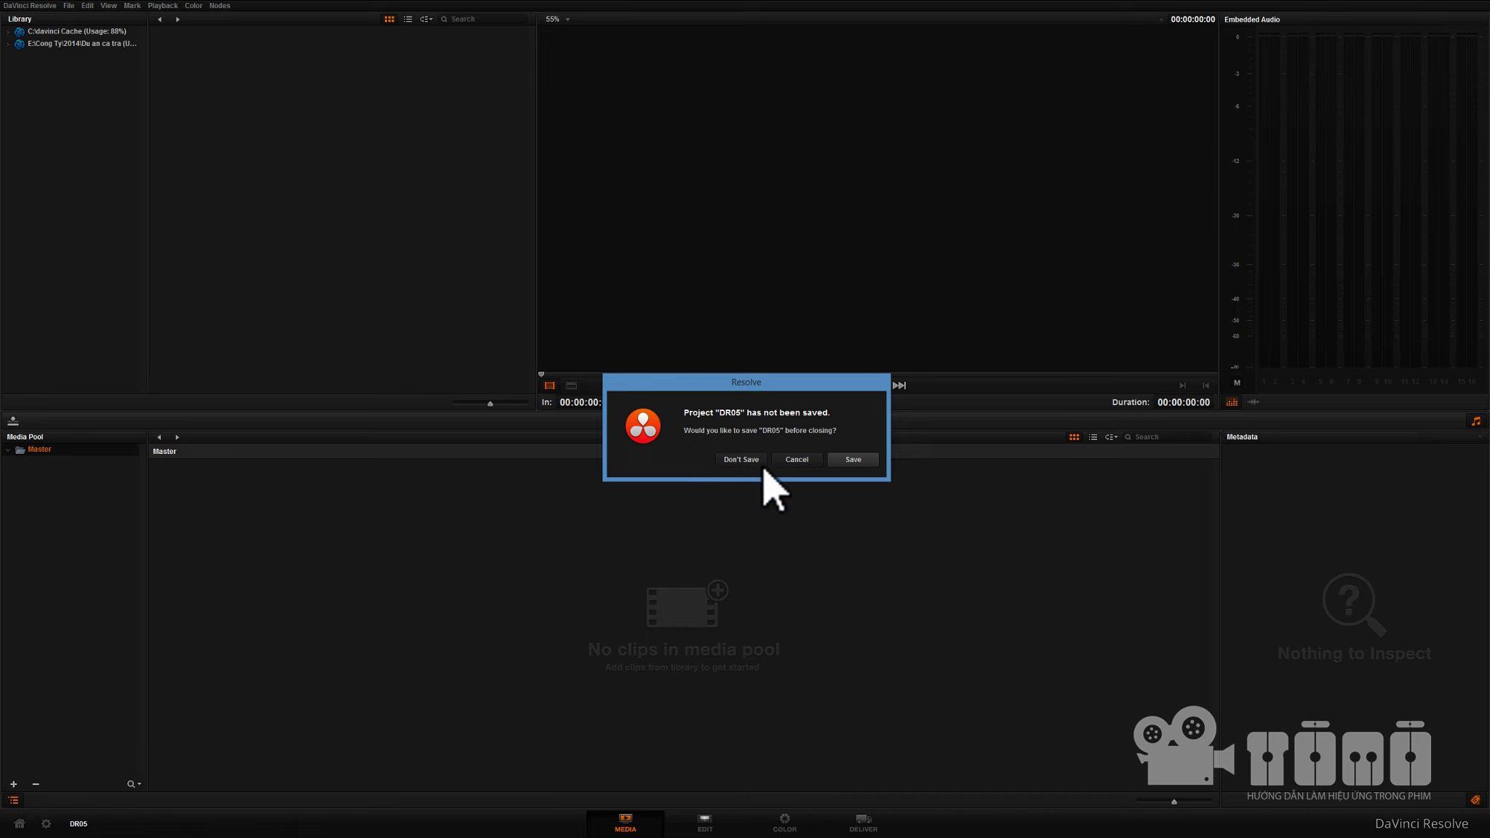
pyautogui.click(864, 464)
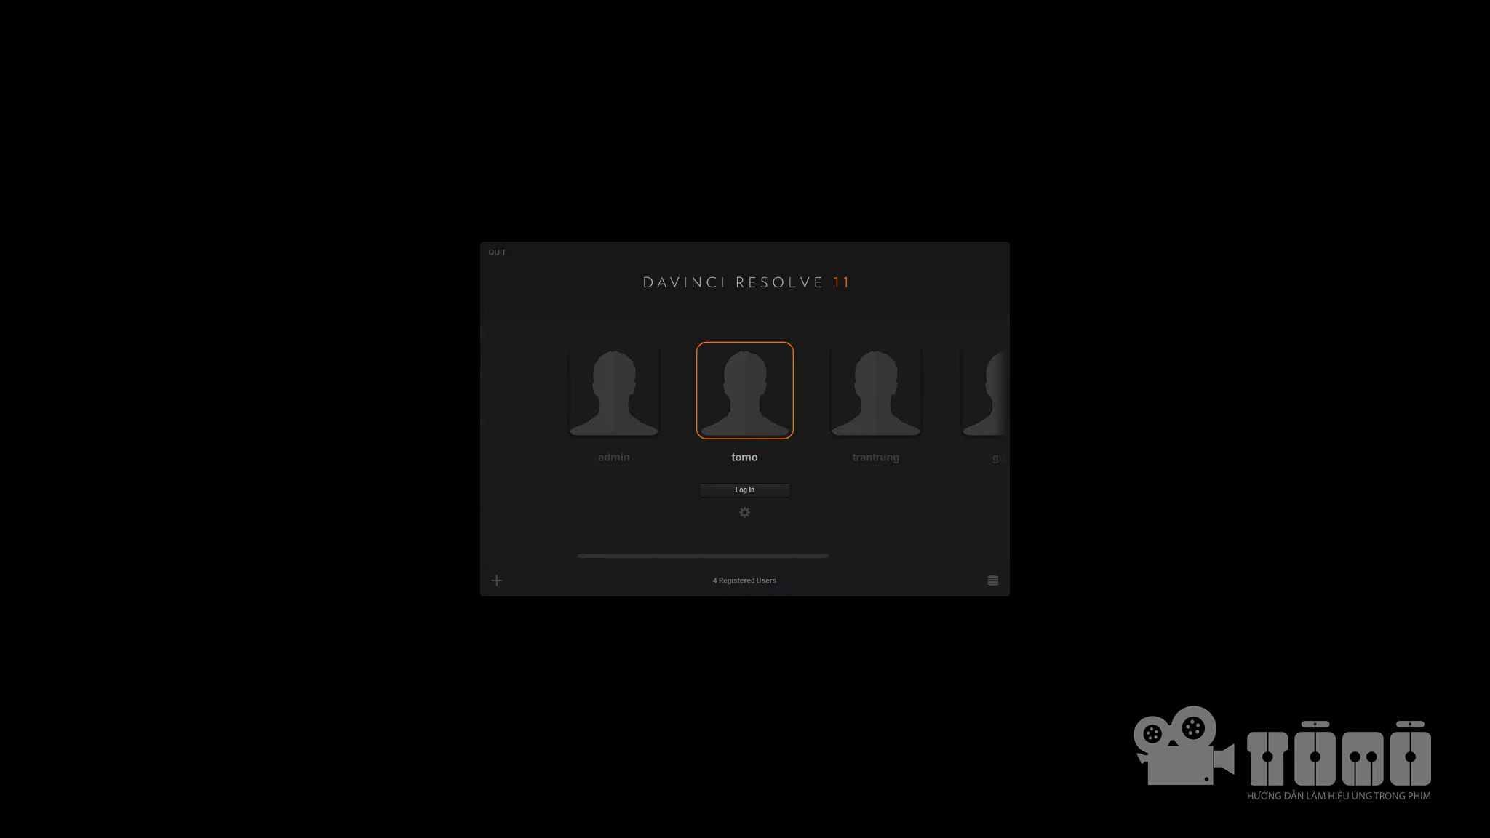
# - Relaunch with the existing user profile, dismiss the RED decoder error, and reopen DR05
pyautogui.doubleClick(745, 388)
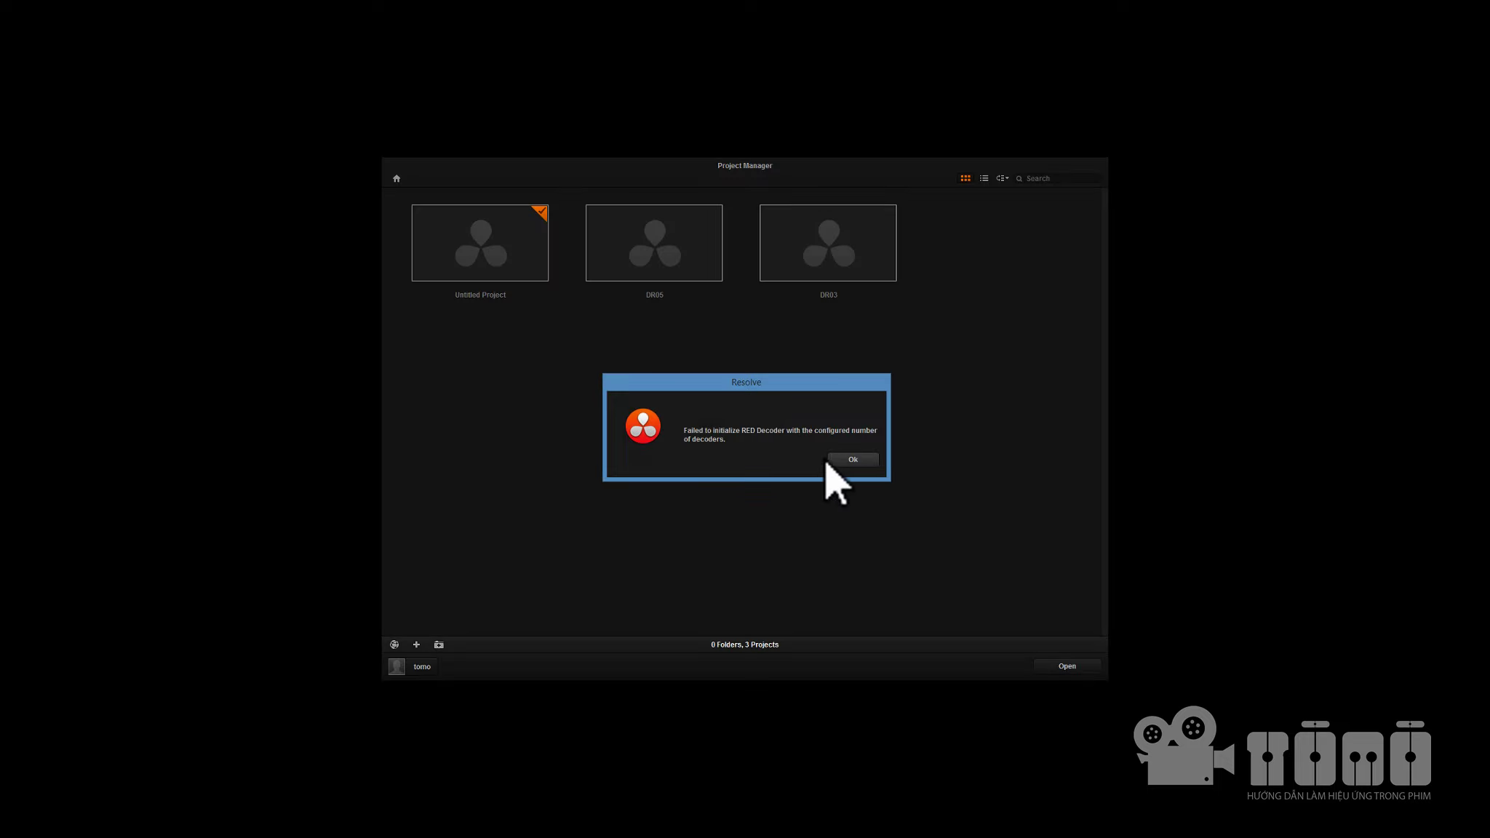
pyautogui.click(861, 466)
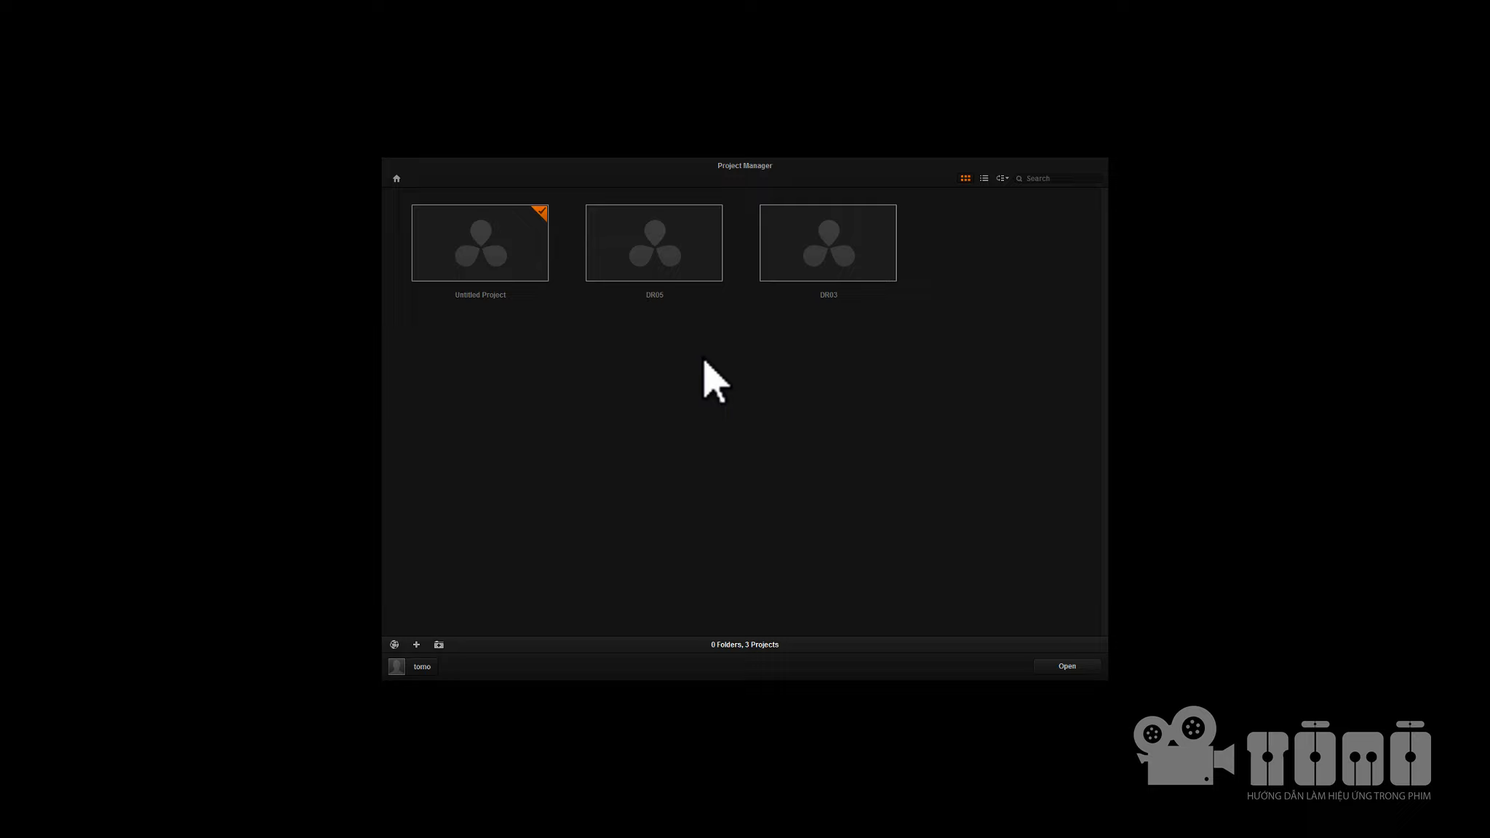
pyautogui.click(654, 251)
pyautogui.doubleClick(654, 251)
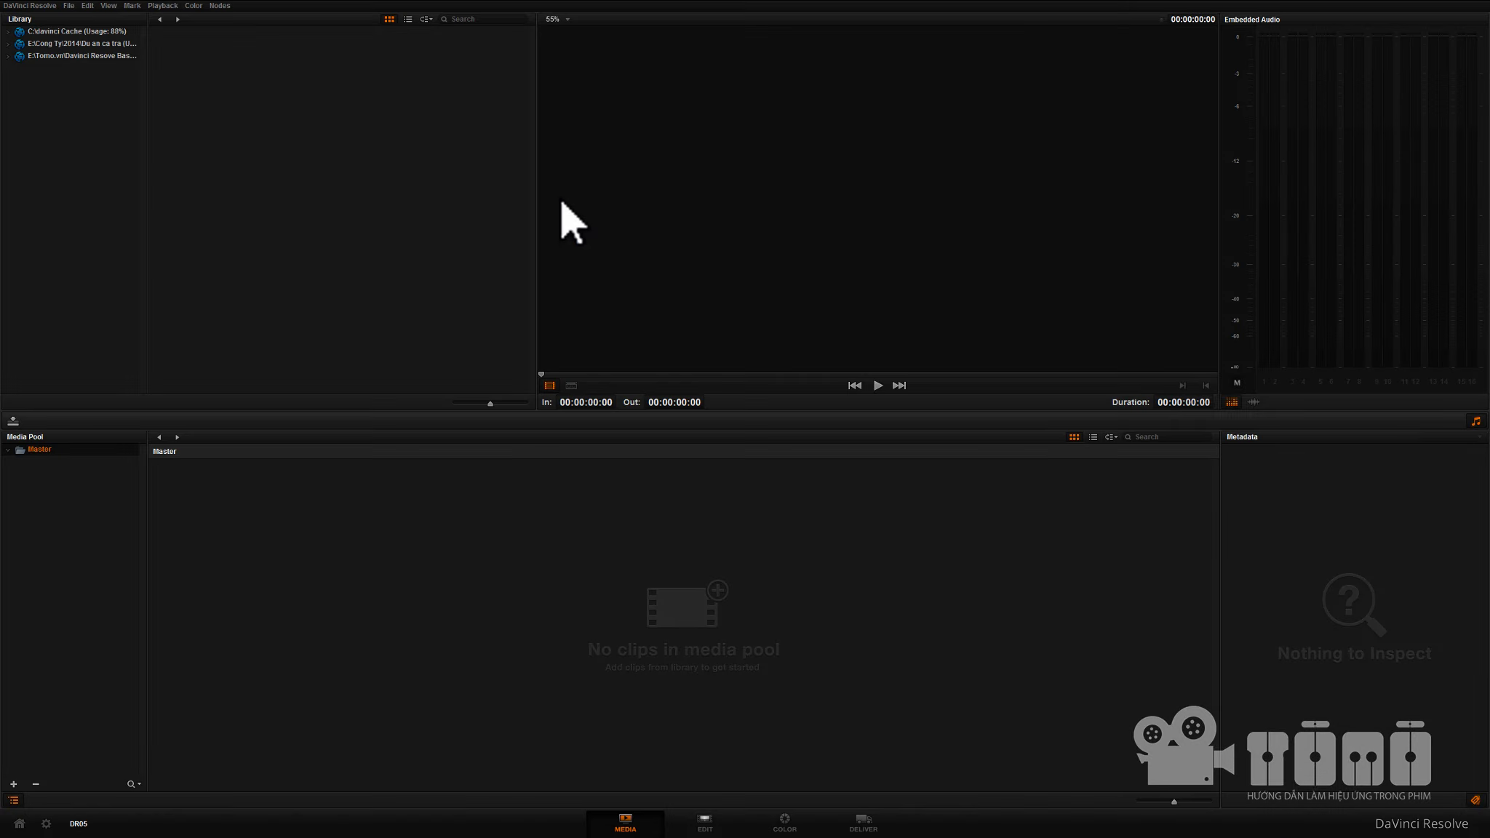
# - Expand the training footage volume in the Library and show the Footage folder's clips
pyautogui.click(113, 61)
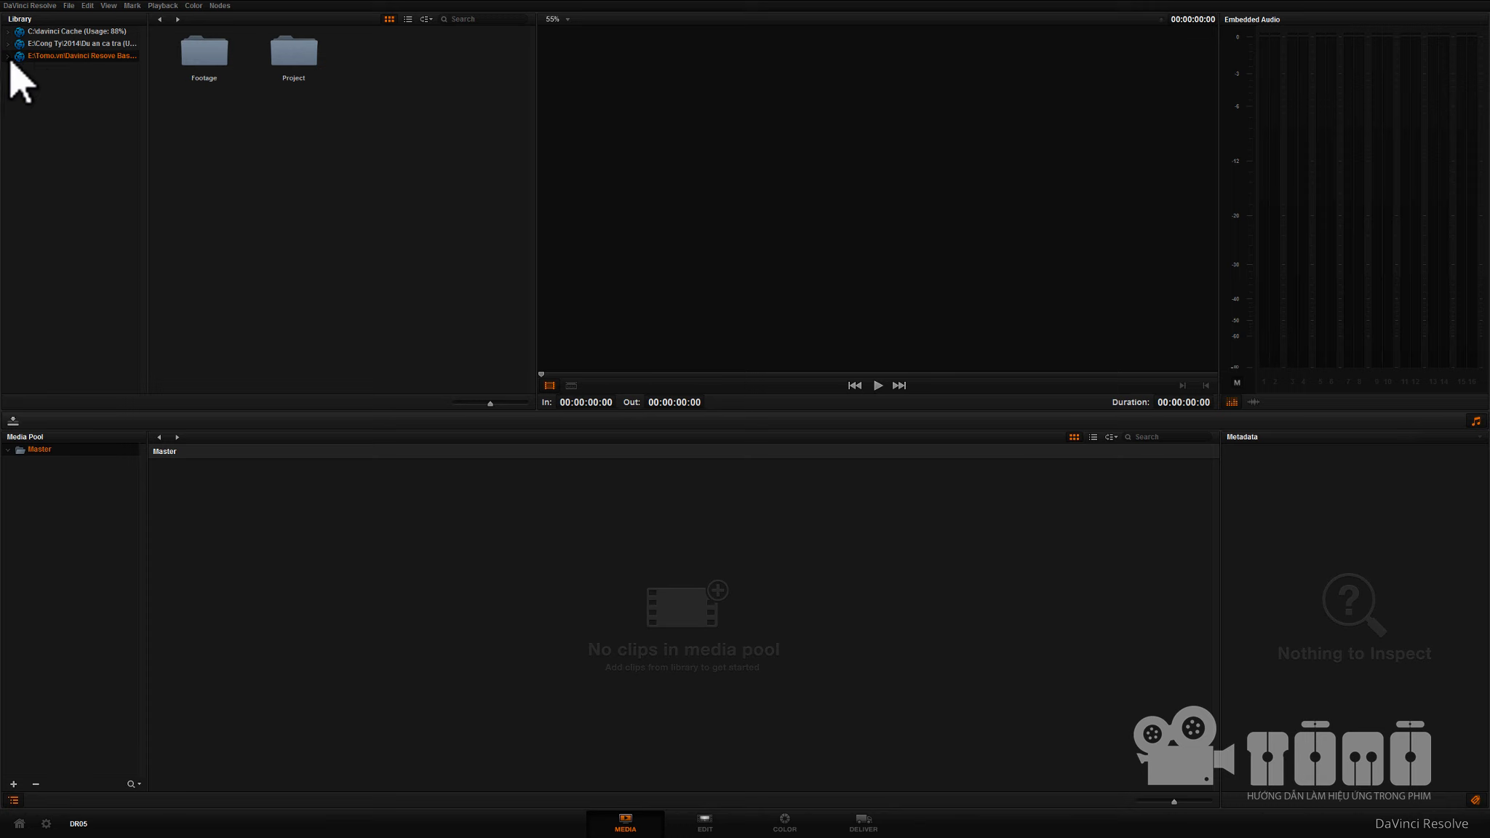
pyautogui.doubleClick(40, 60)
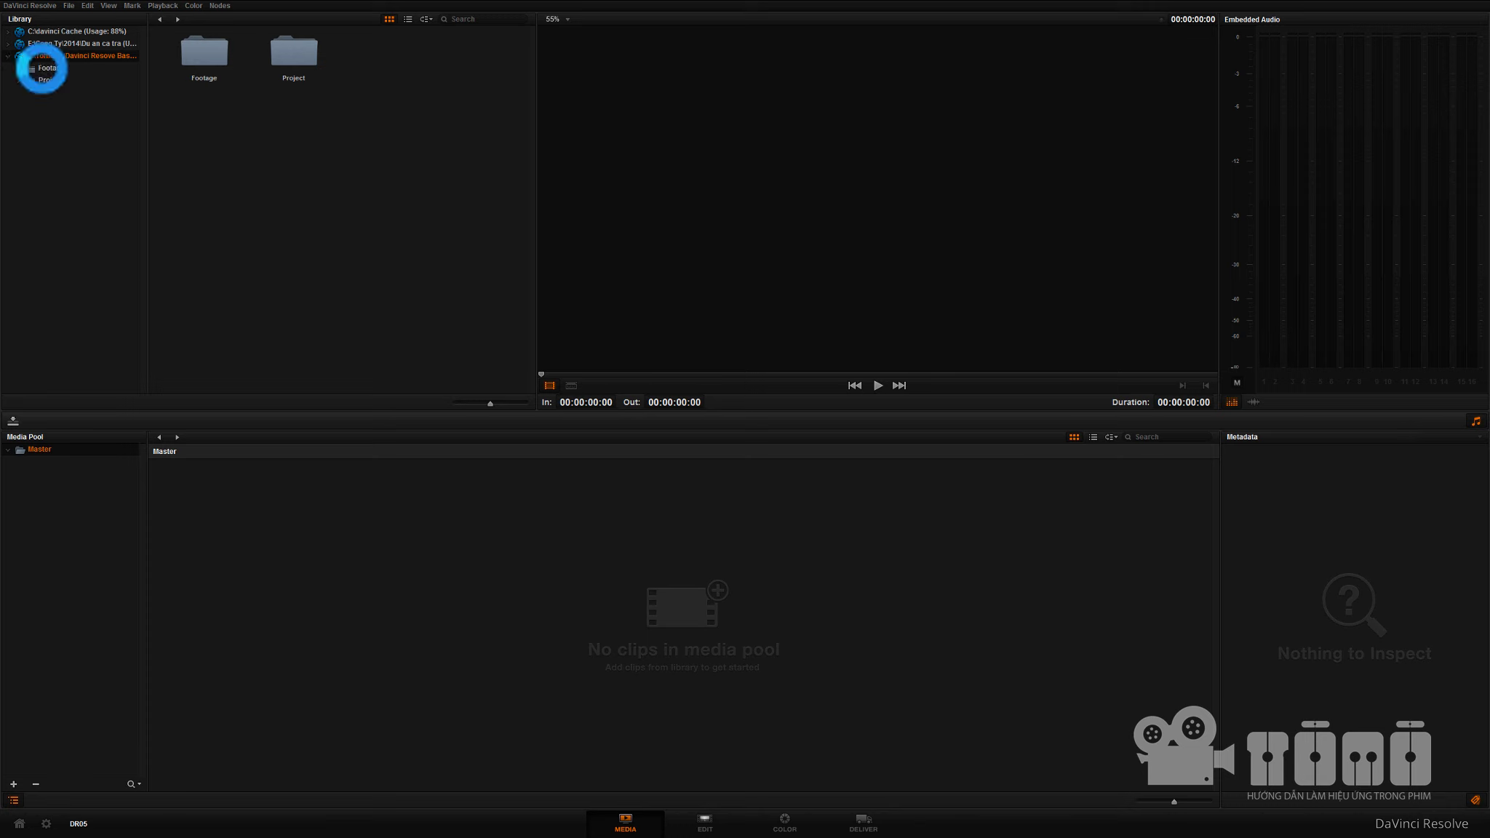
pyautogui.click(42, 67)
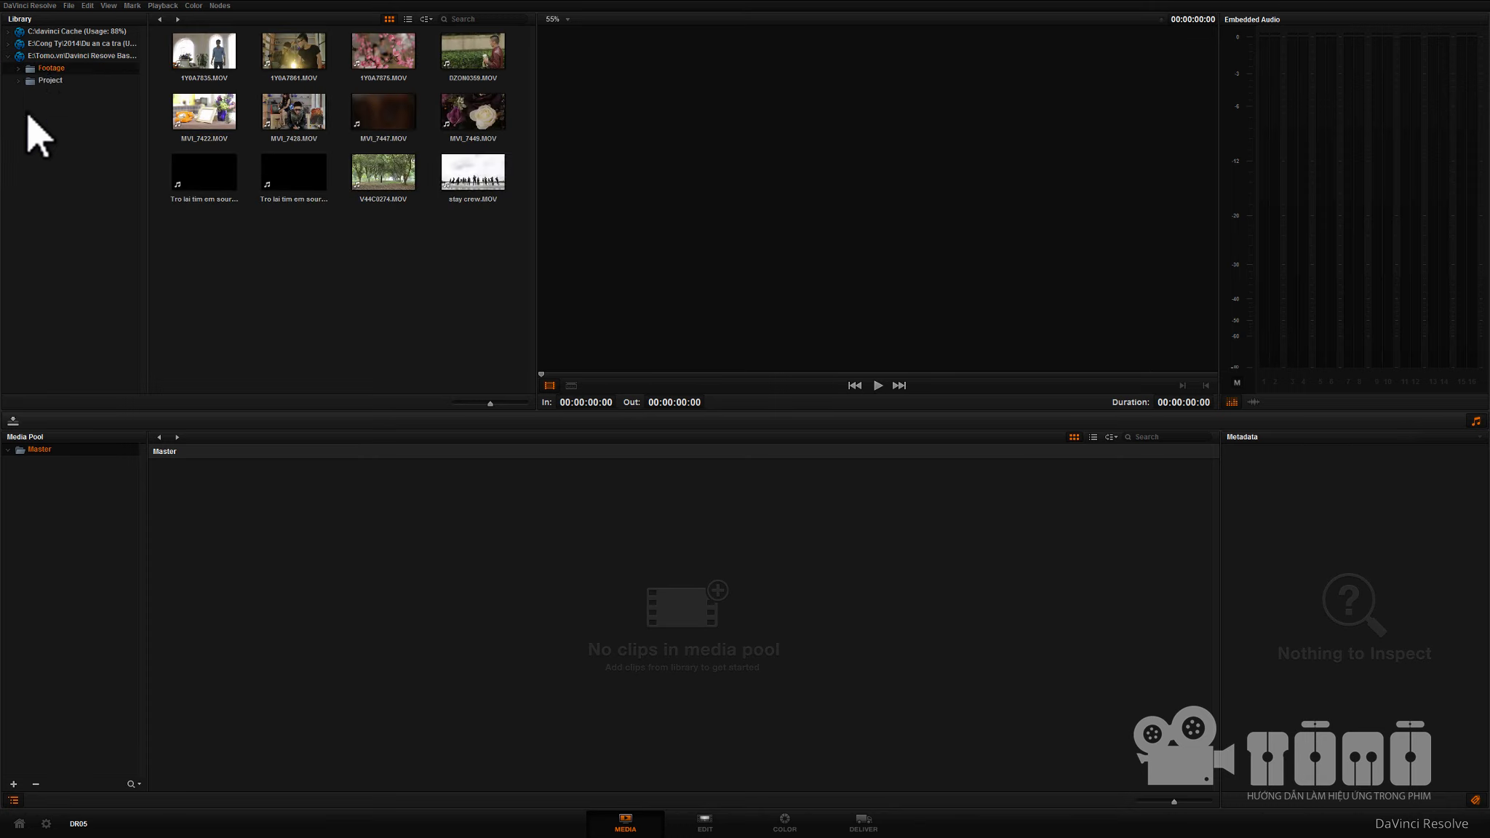
# - Preview footage clips including 1Y0A7835.MOV, V44C0274.MOV, MVI_7449.MOV and stay crew.MOV
pyautogui.click(204, 51)
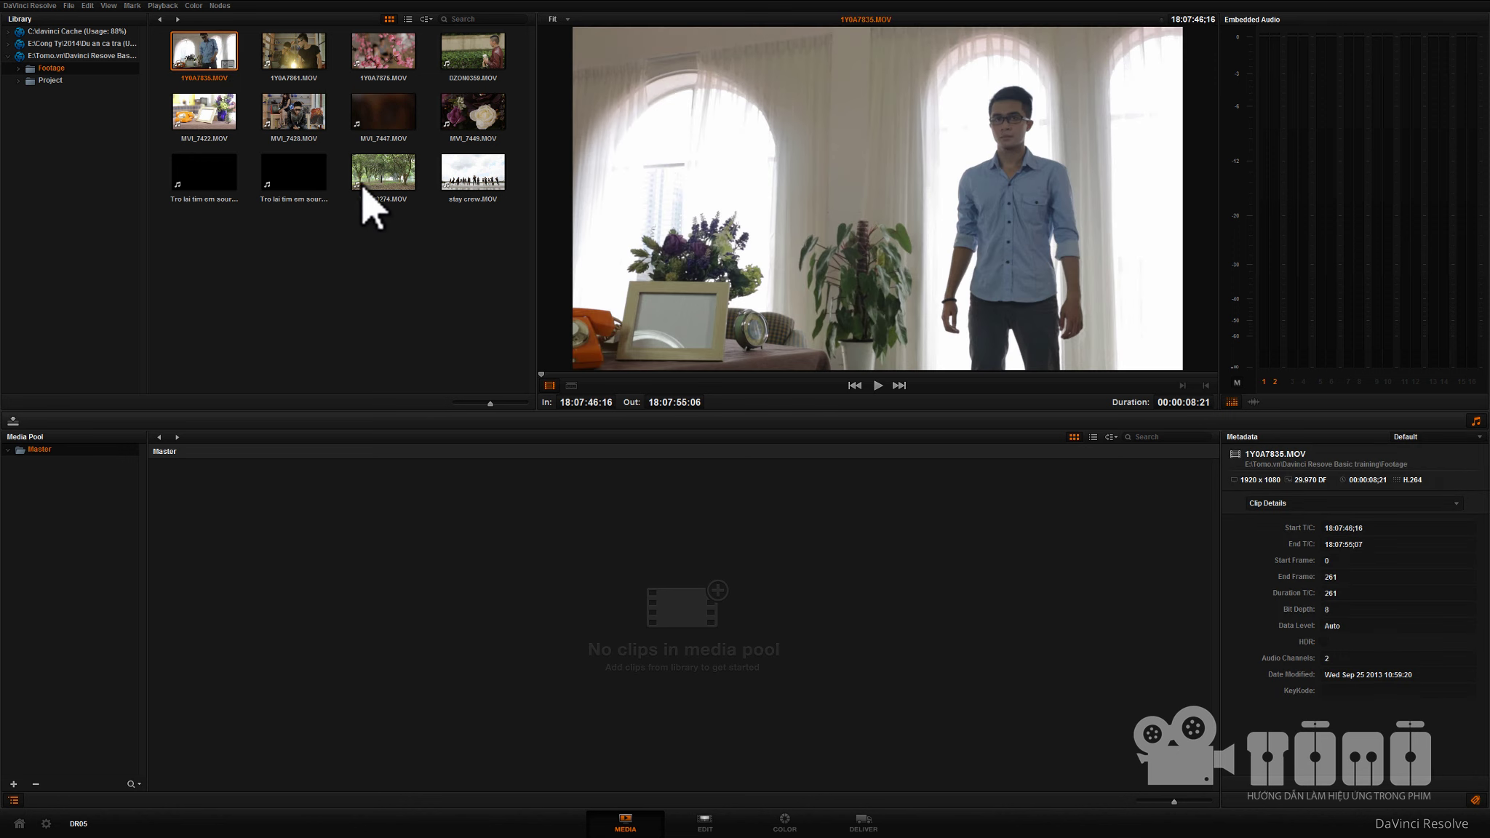
pyautogui.click(473, 171)
pyautogui.click(411, 178)
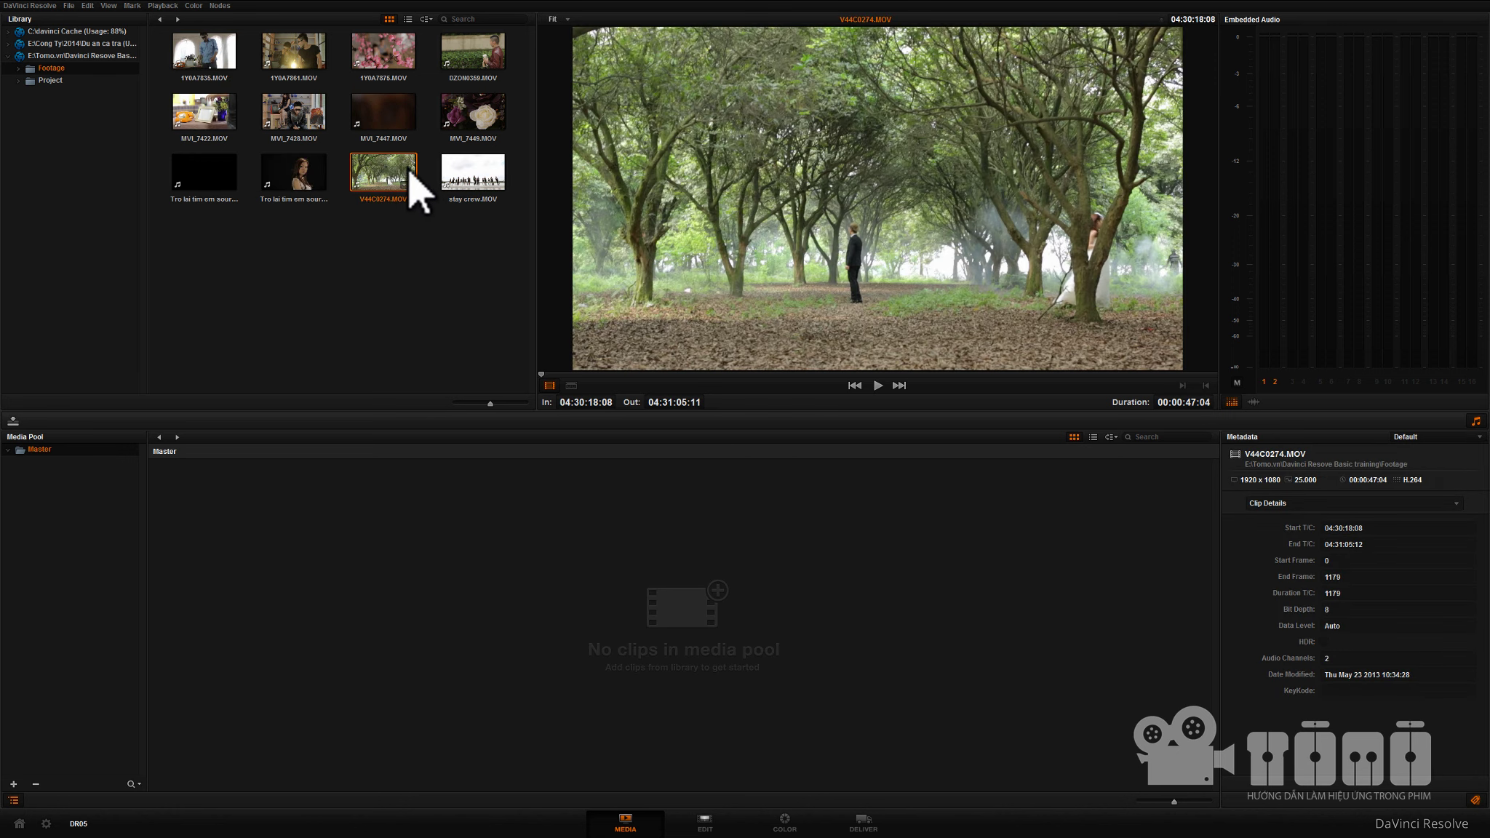
pyautogui.click(325, 173)
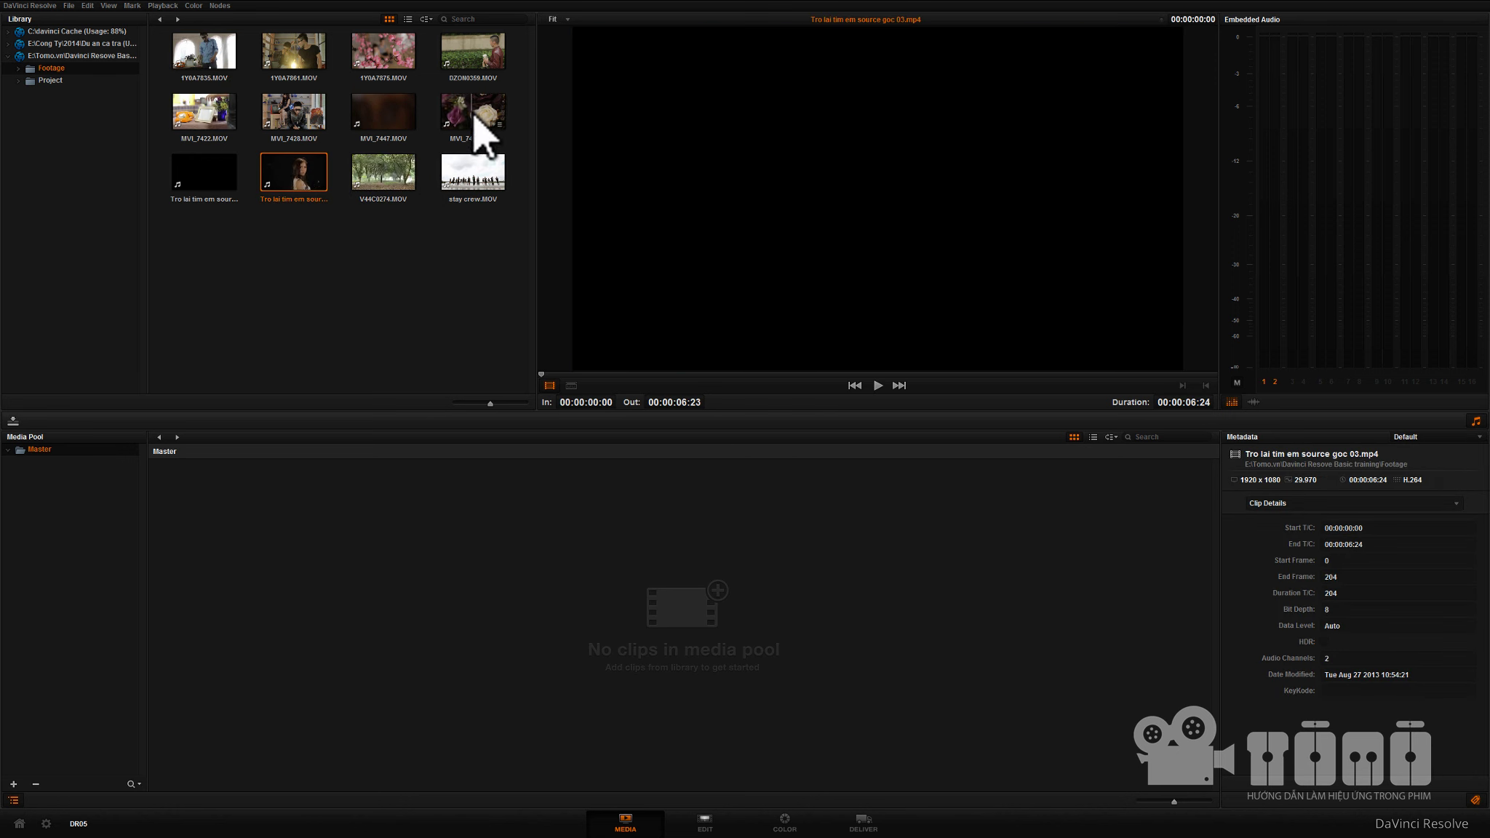
pyautogui.click(475, 115)
pyautogui.click(492, 191)
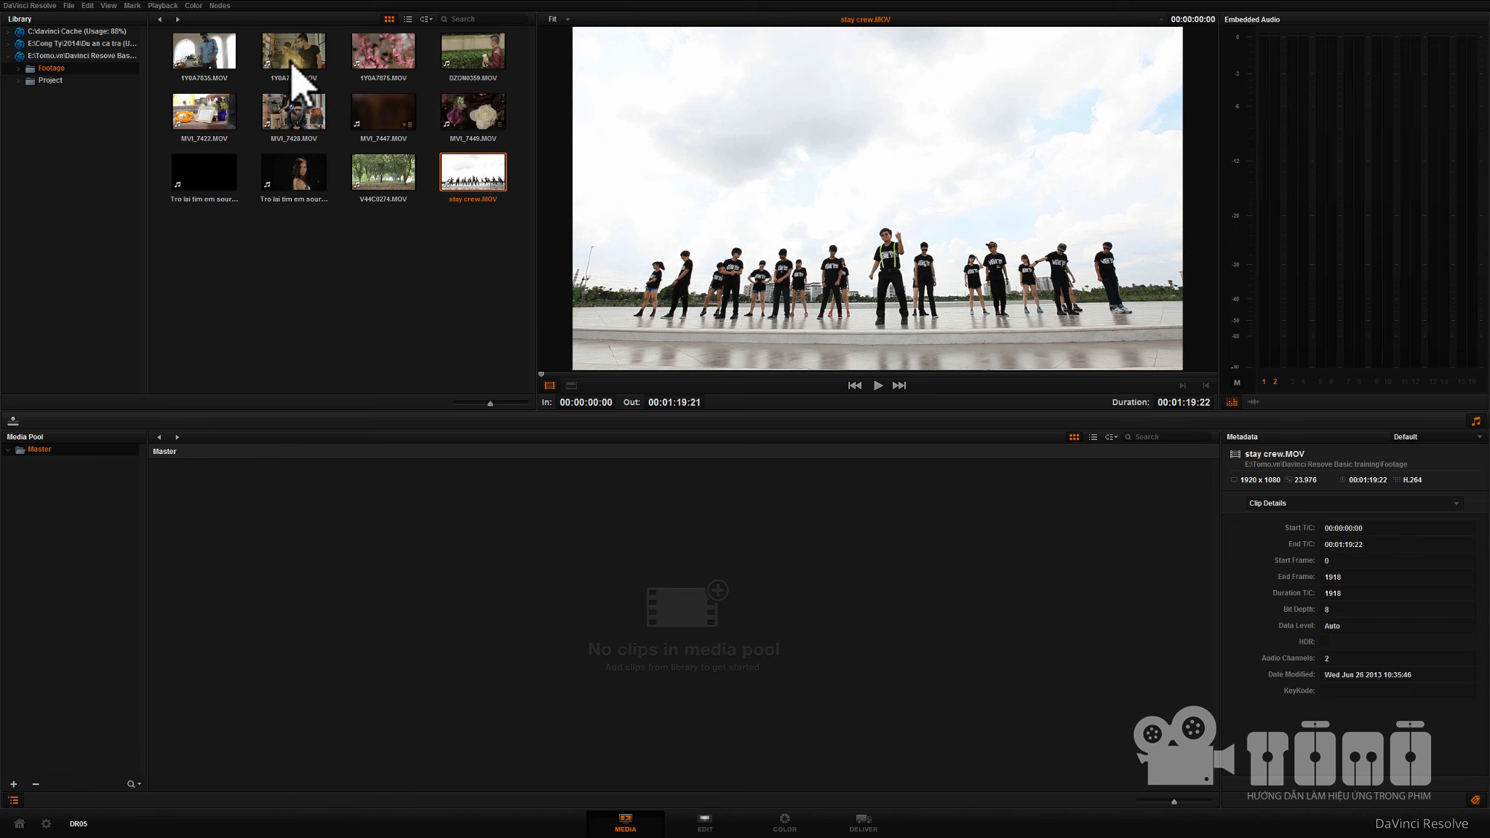
pyautogui.keyDown('shift'); pyautogui.click(227, 57); pyautogui.keyUp('shift')
# - Import the chosen footage clips, match the project frame rate, and move them into the Loi Ra bin
pyautogui.moveTo(226, 57)
pyautogui.mouseDown()
pyautogui.moveTo(188, 39)
pyautogui.moveTo(206, 500)
pyautogui.mouseUp()
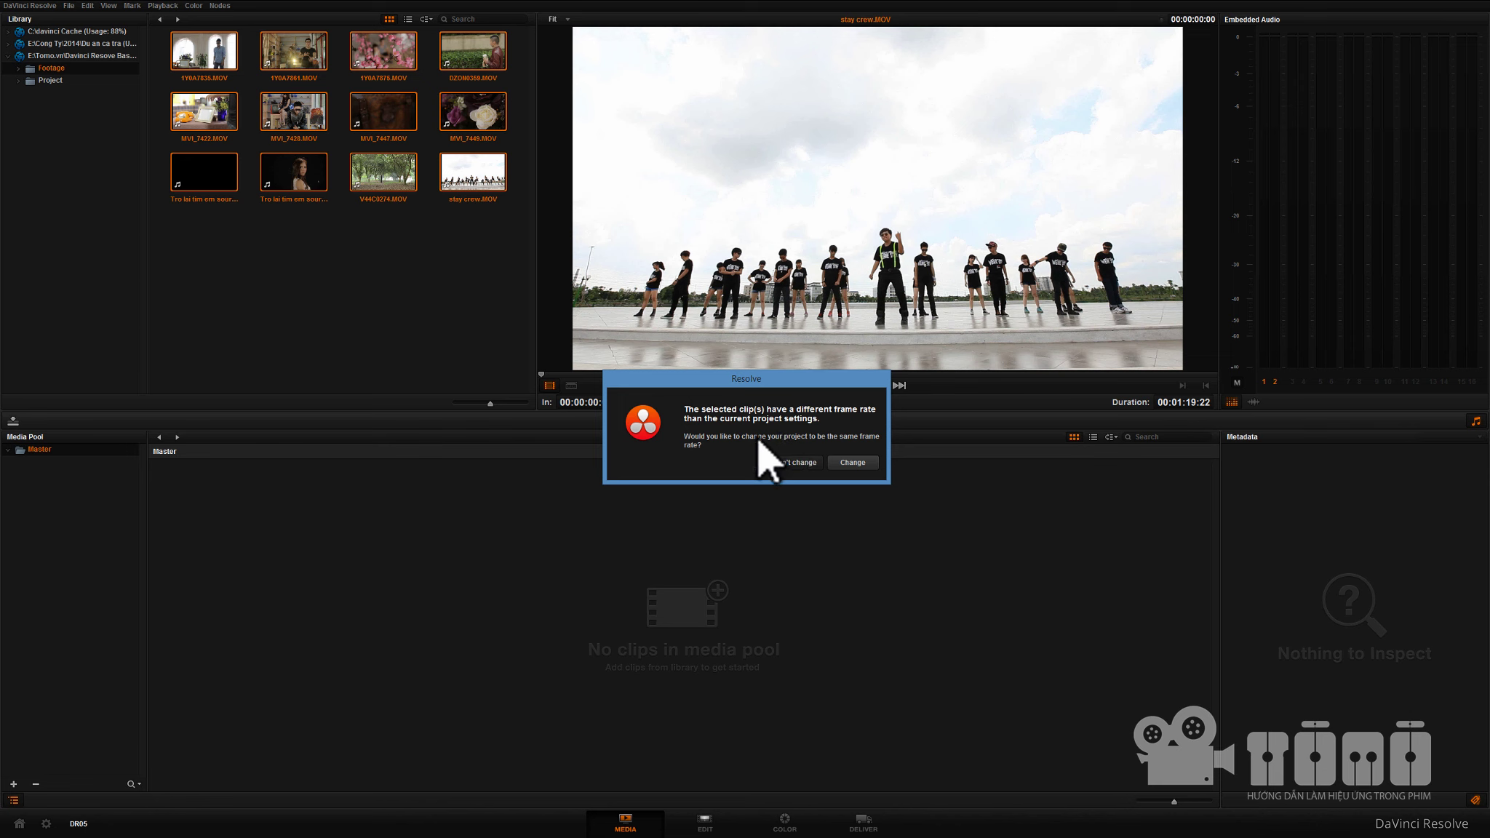
pyautogui.click(866, 464)
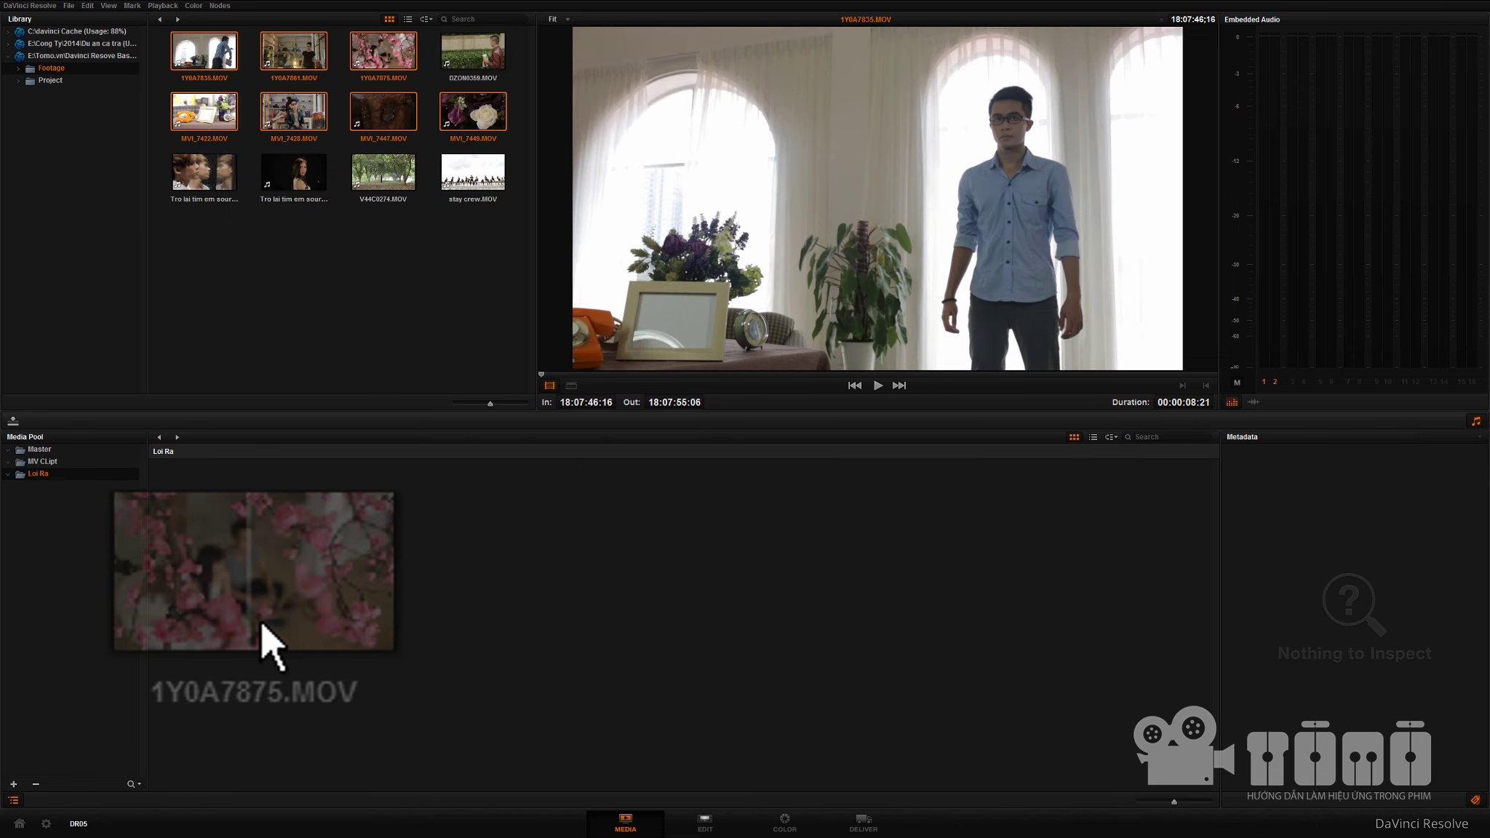
pyautogui.moveTo(383, 51); pyautogui.dragTo(268, 641)
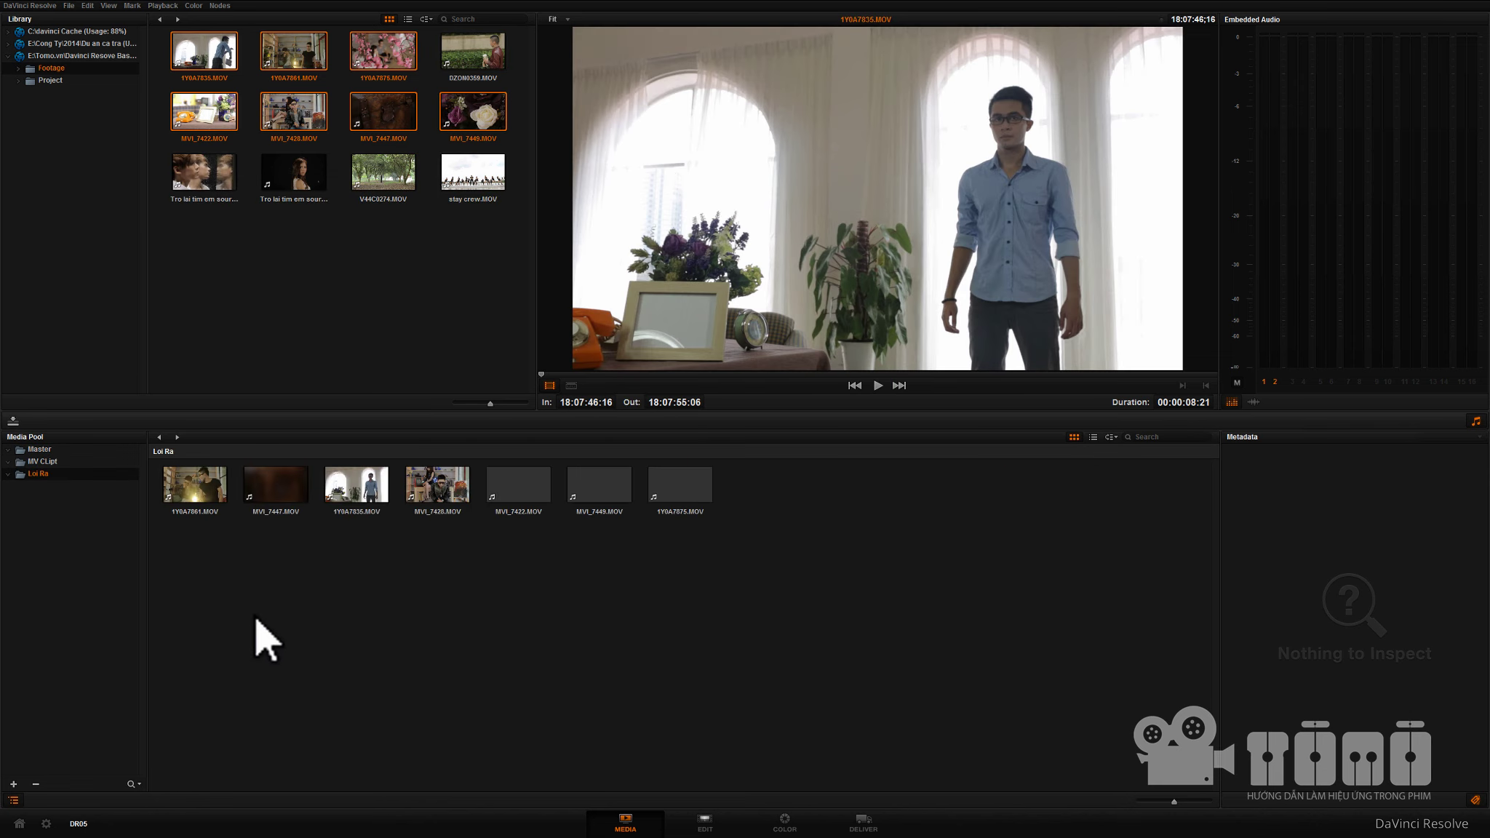
pyautogui.click(705, 821)
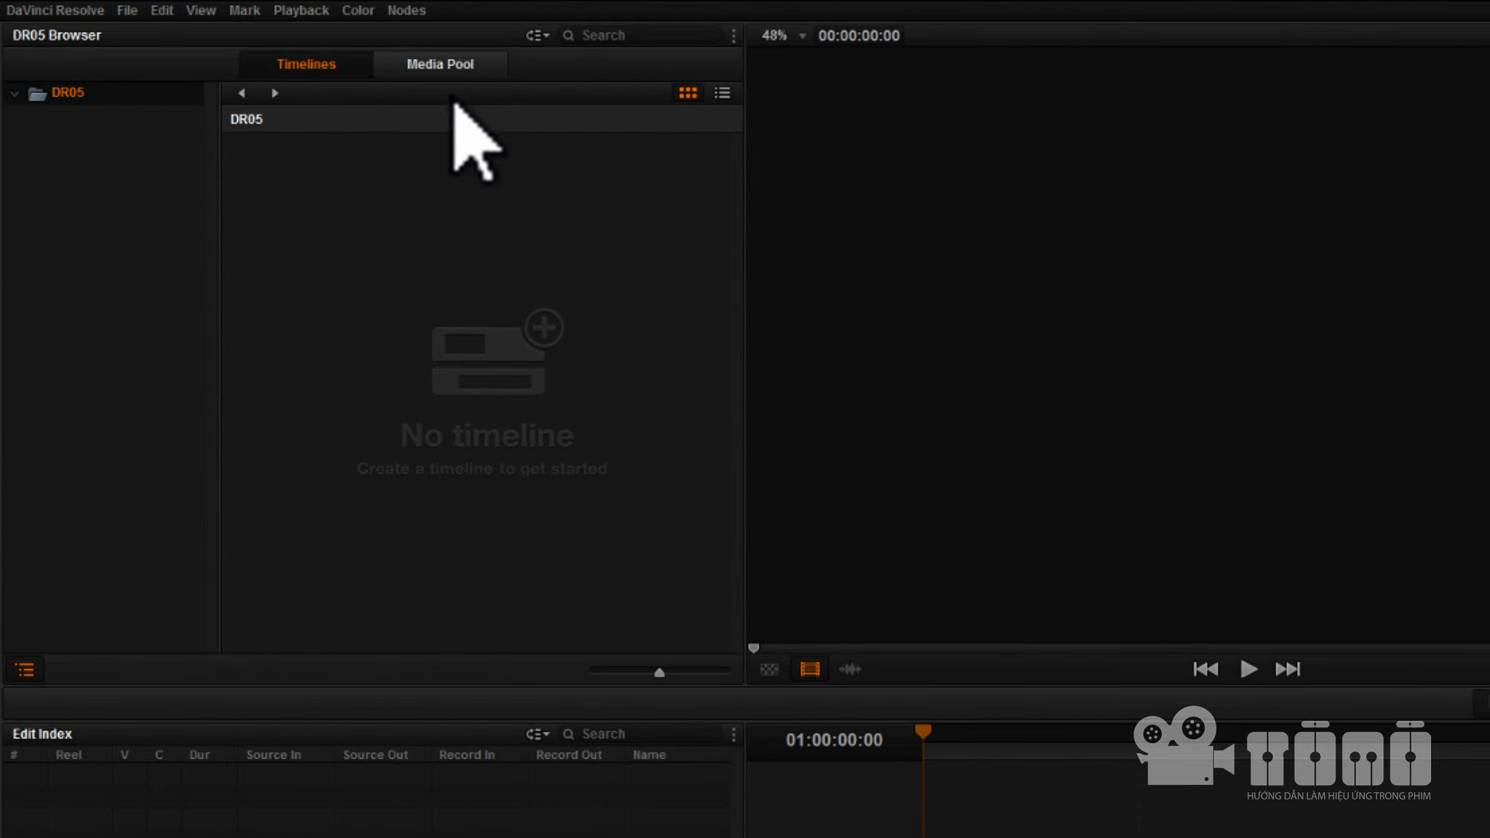
# - Check the Media Pool clips, then bring up the new-timeline menu in the empty Timelines list
pyautogui.click(240, 36)
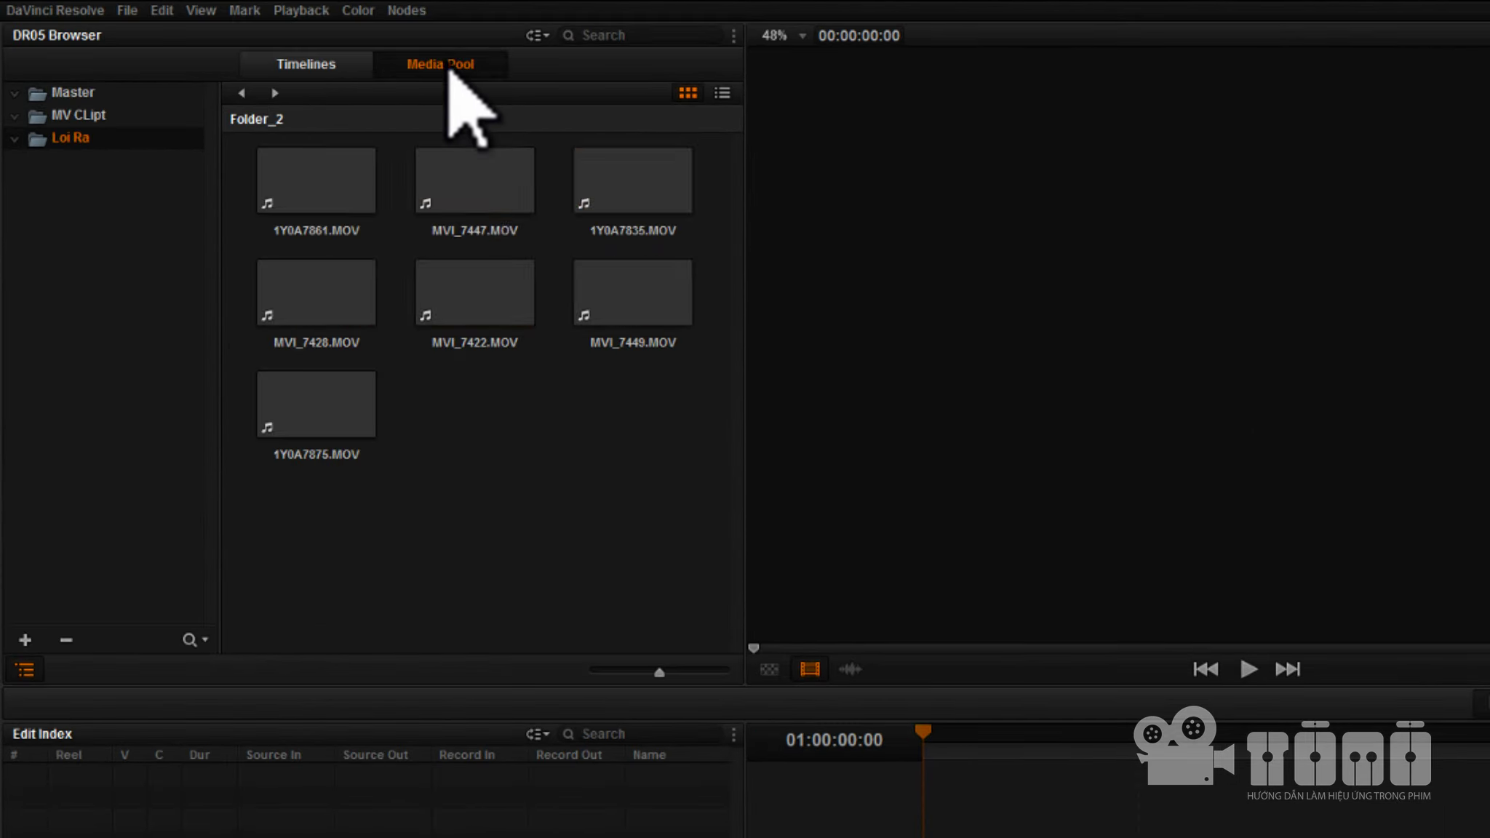
pyautogui.click(334, 71)
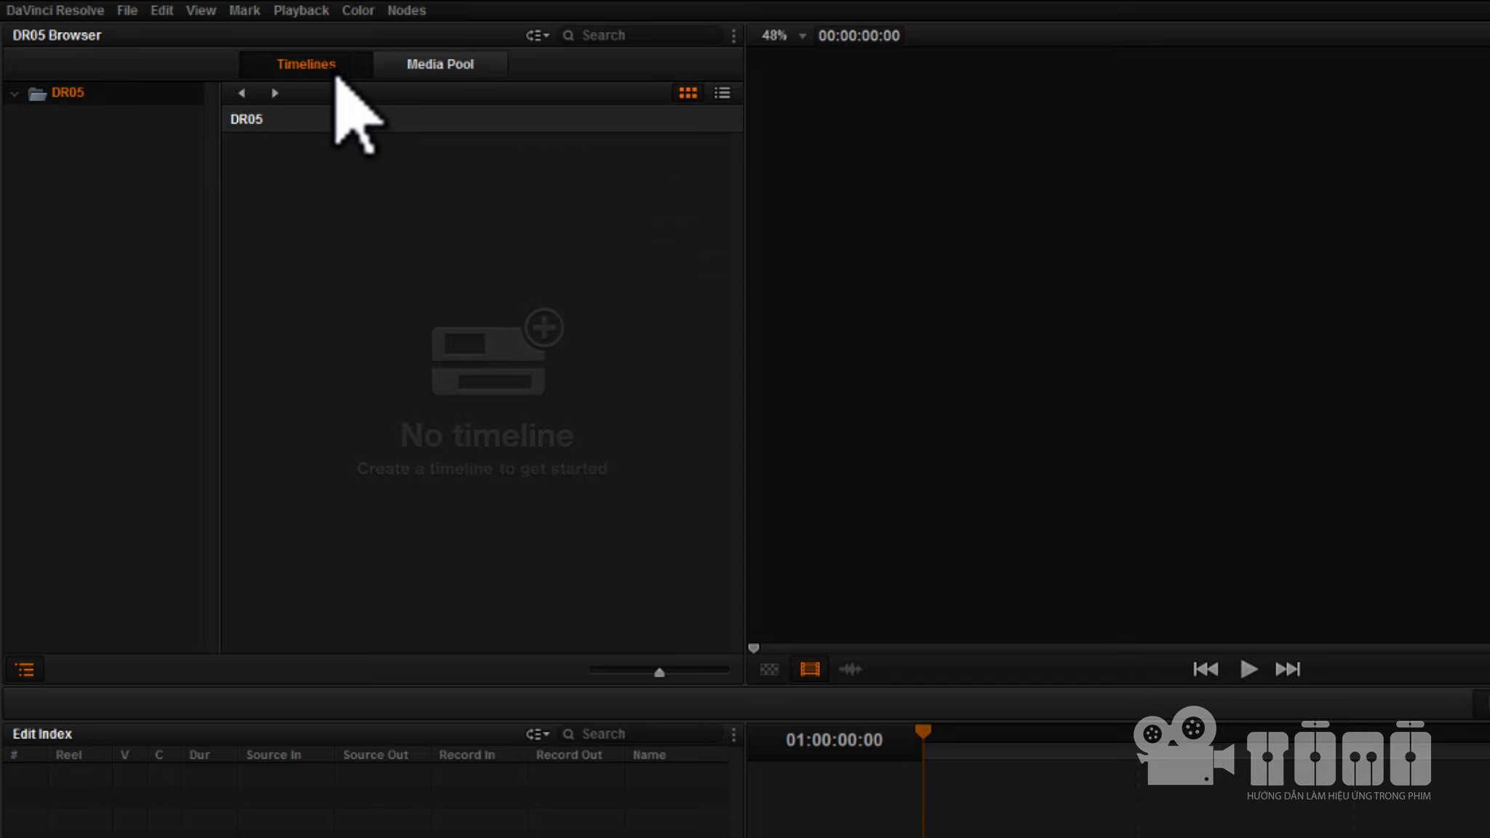
pyautogui.rightClick(254, 268)
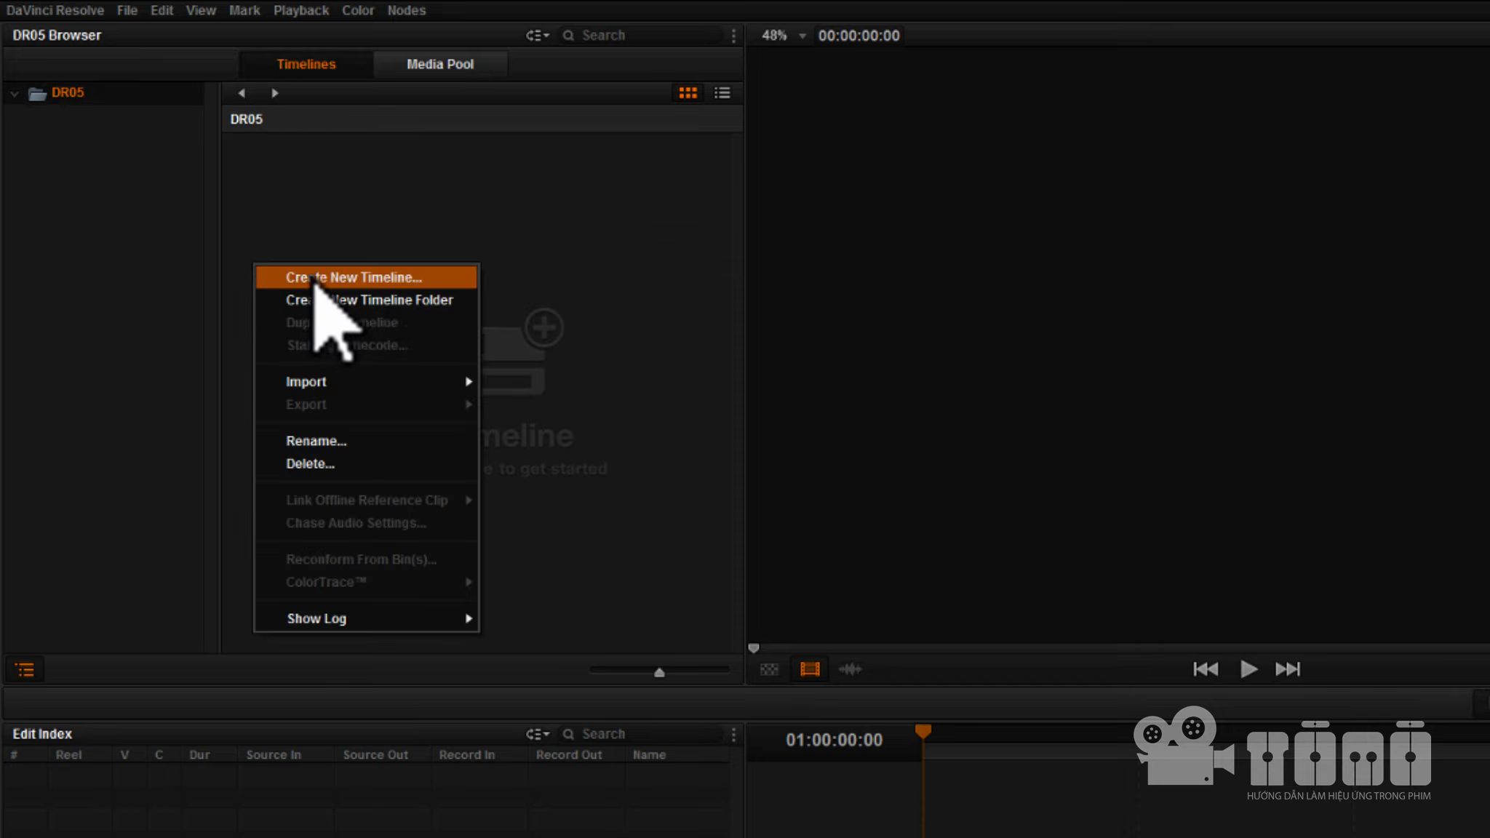
# - Create an empty timeline named MV Loi Ra starting at 00:00:00:00
pyautogui.click(363, 277)
pyautogui.write('MV Loi Ra')
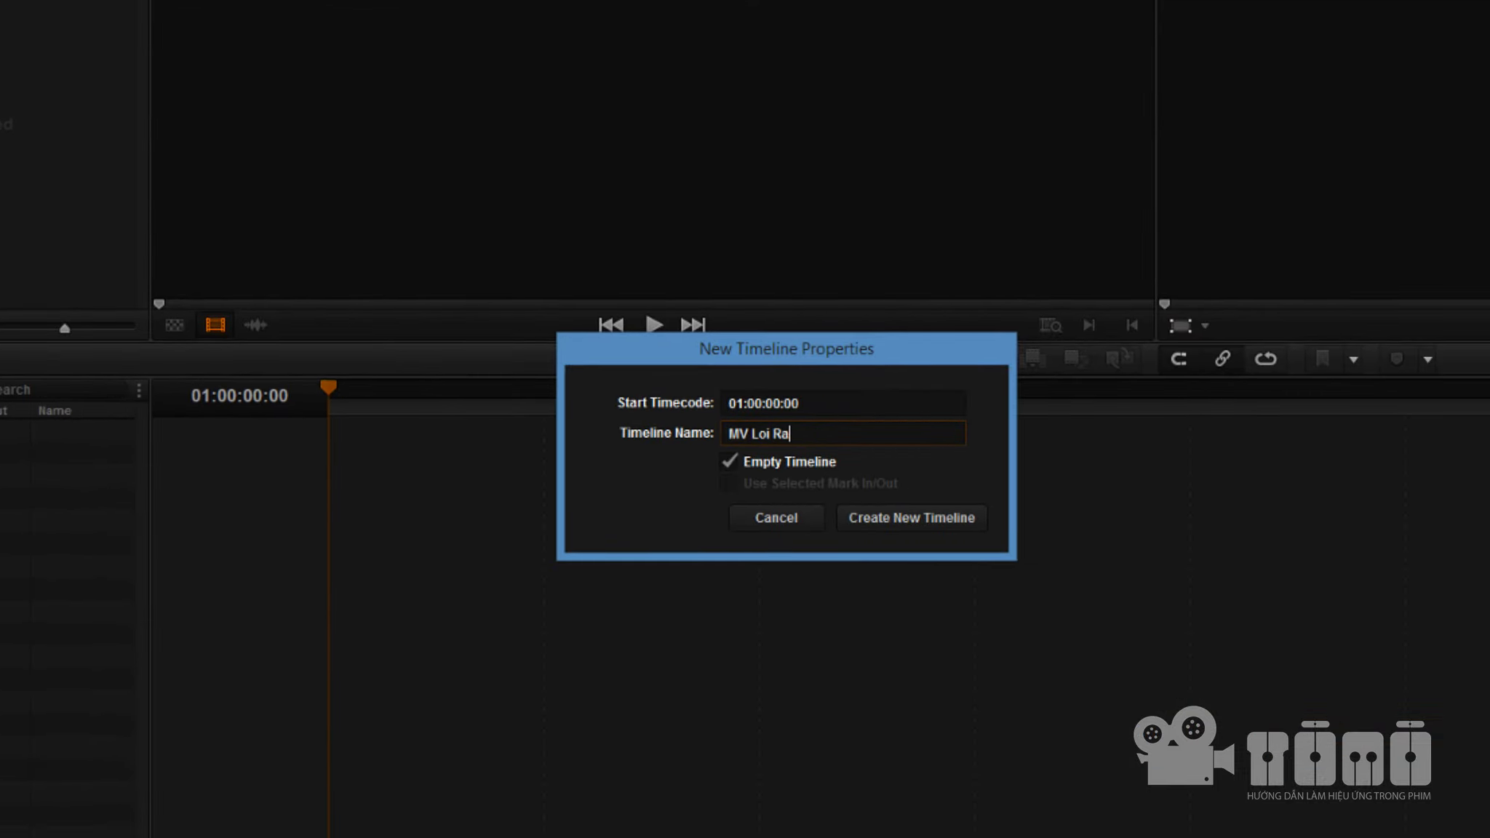
pyautogui.click(752, 404)
pyautogui.write('0')
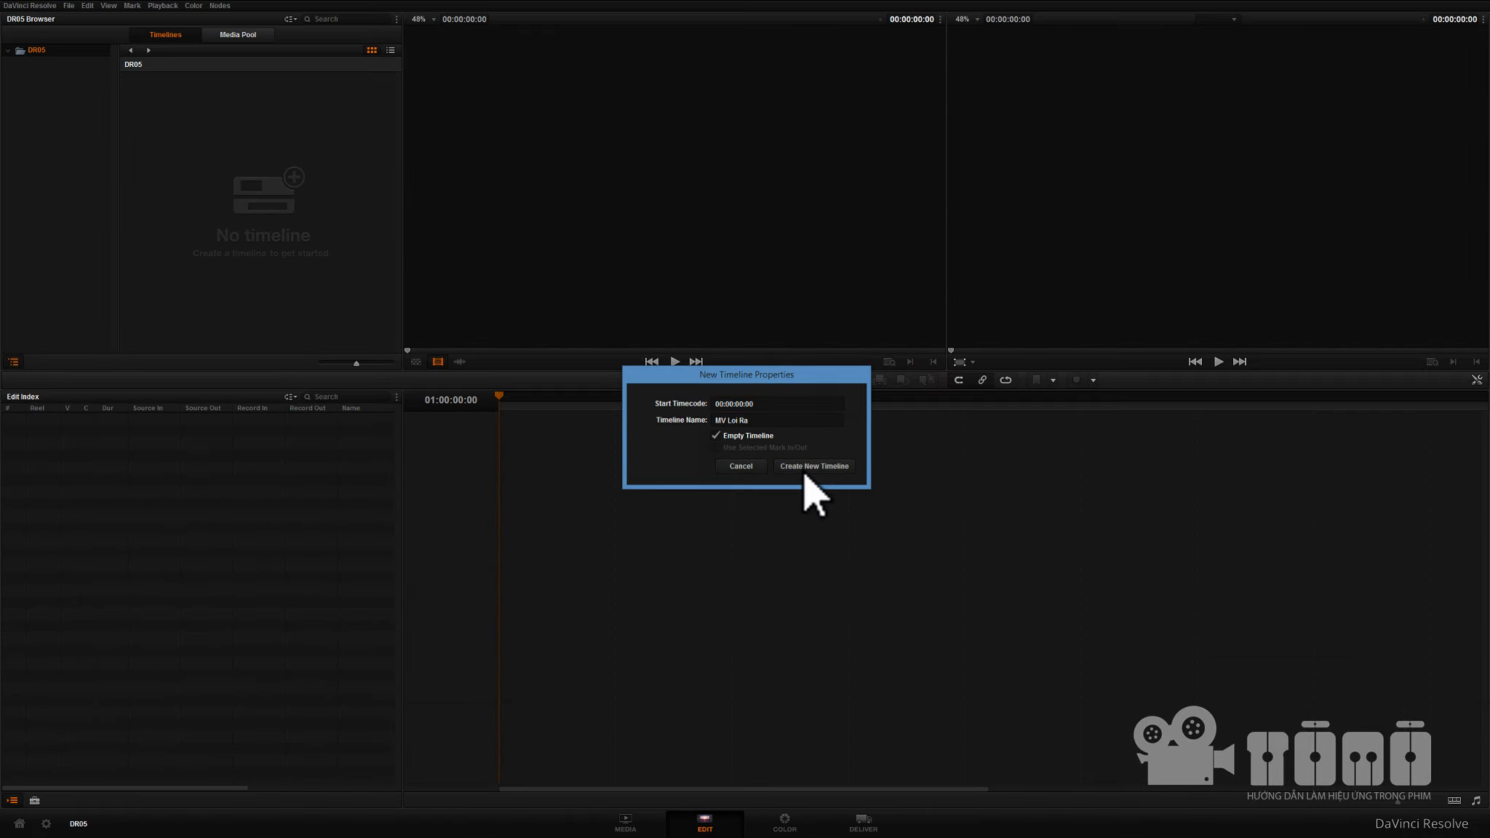
pyautogui.click(808, 480)
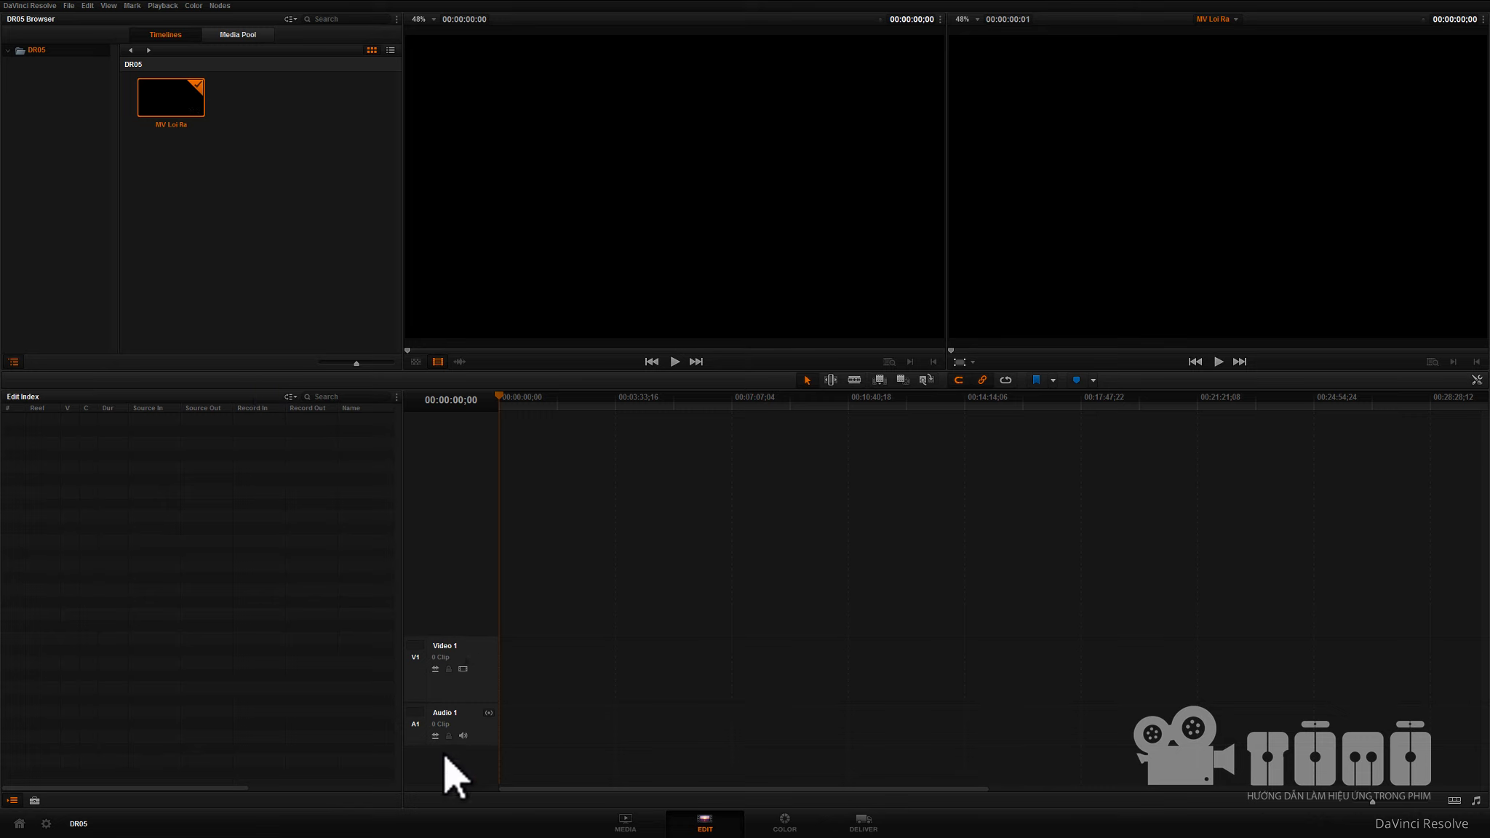
# - Place all seven Loi Ra clips onto the MV Loi Ra timeline and zoom so they fill it
pyautogui.click(236, 37)
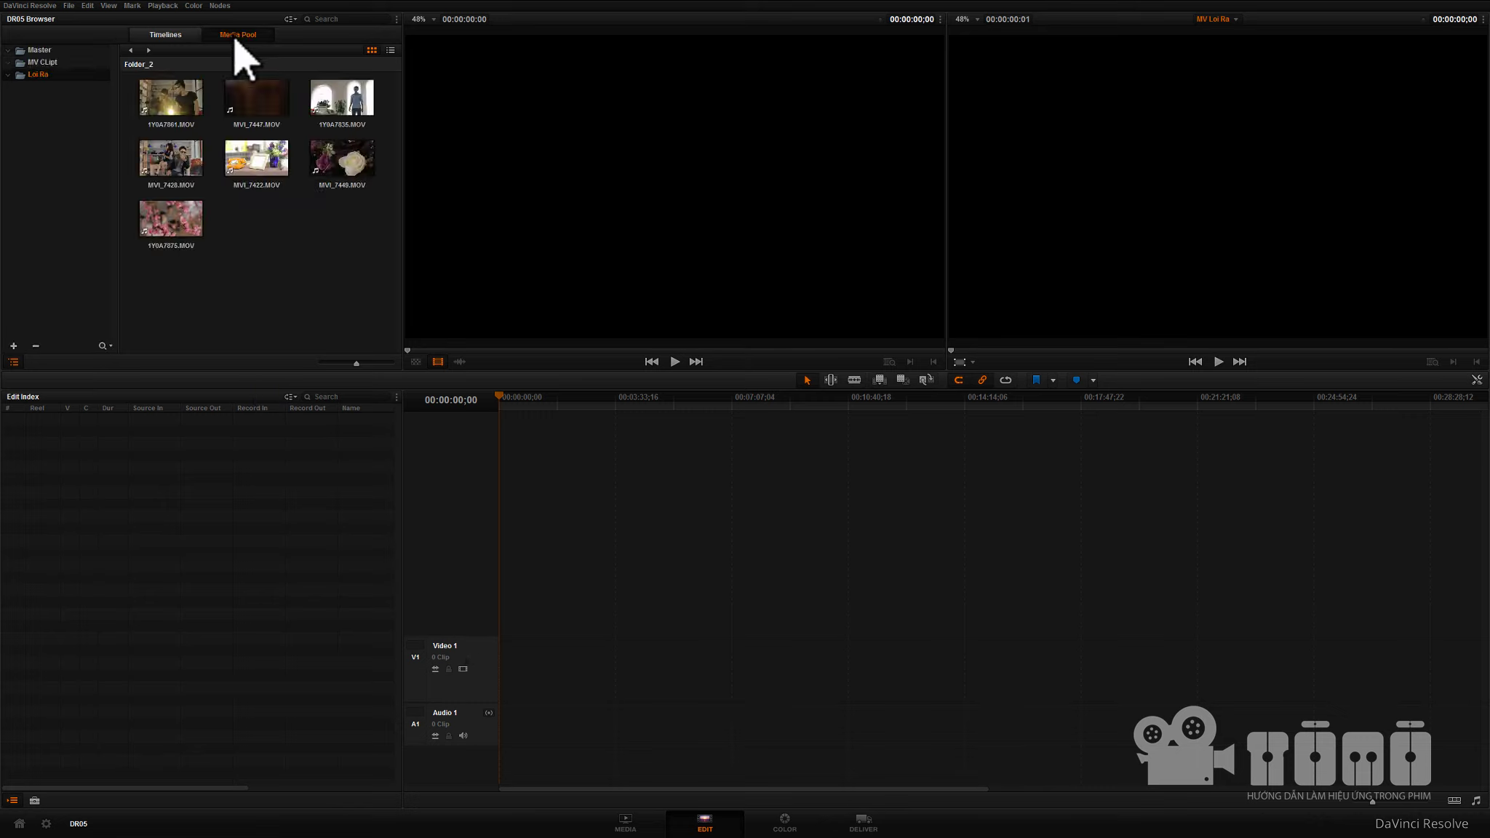
pyautogui.click(173, 92)
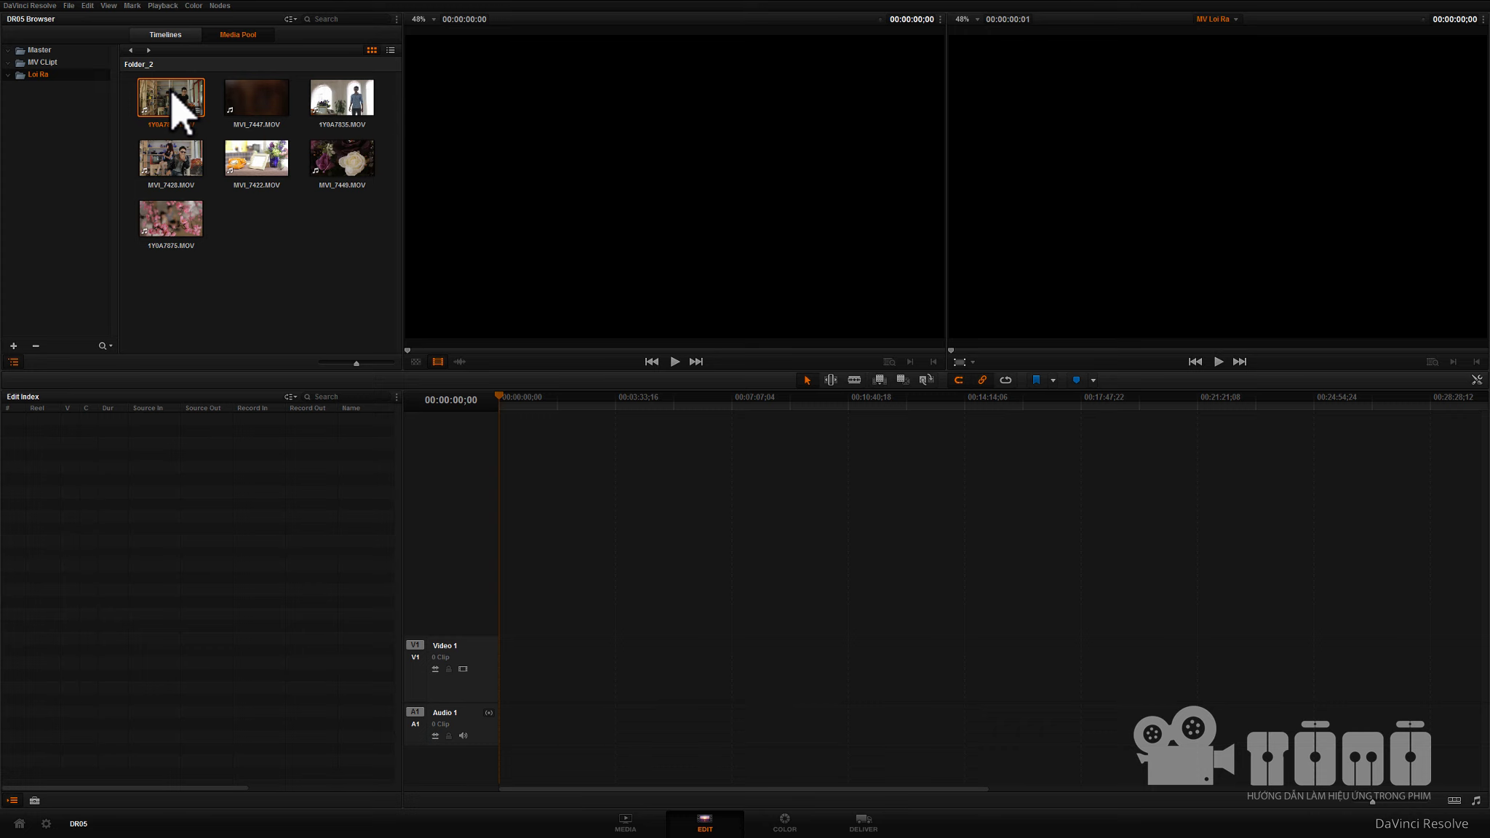
pyautogui.keyDown('shift'); pyautogui.click(175, 222); pyautogui.keyUp('shift')
pyautogui.moveTo(178, 221); pyautogui.dragTo(510, 662)
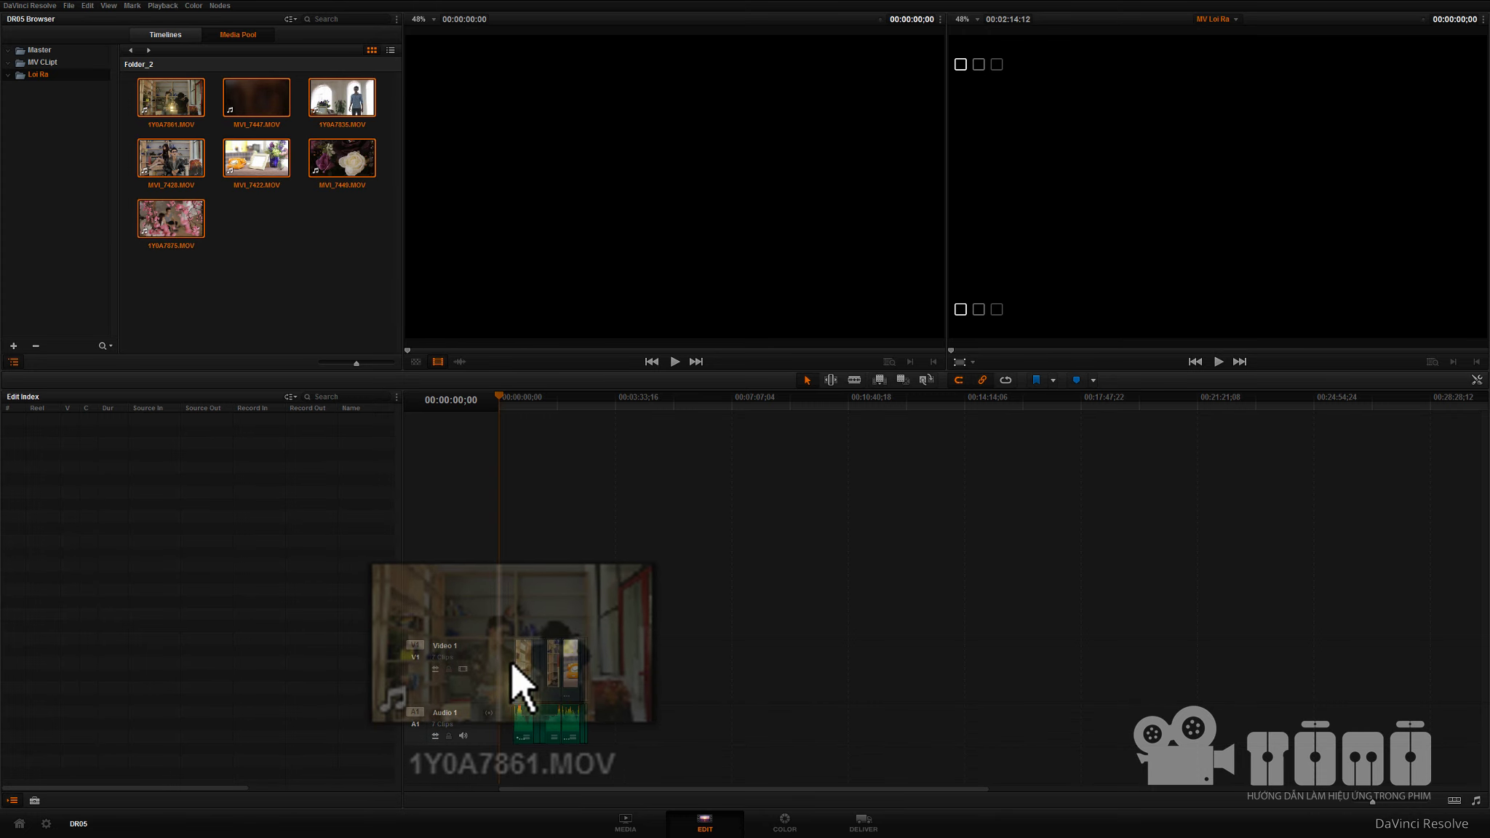
pyautogui.moveTo(1373, 801); pyautogui.dragTo(1392, 801)
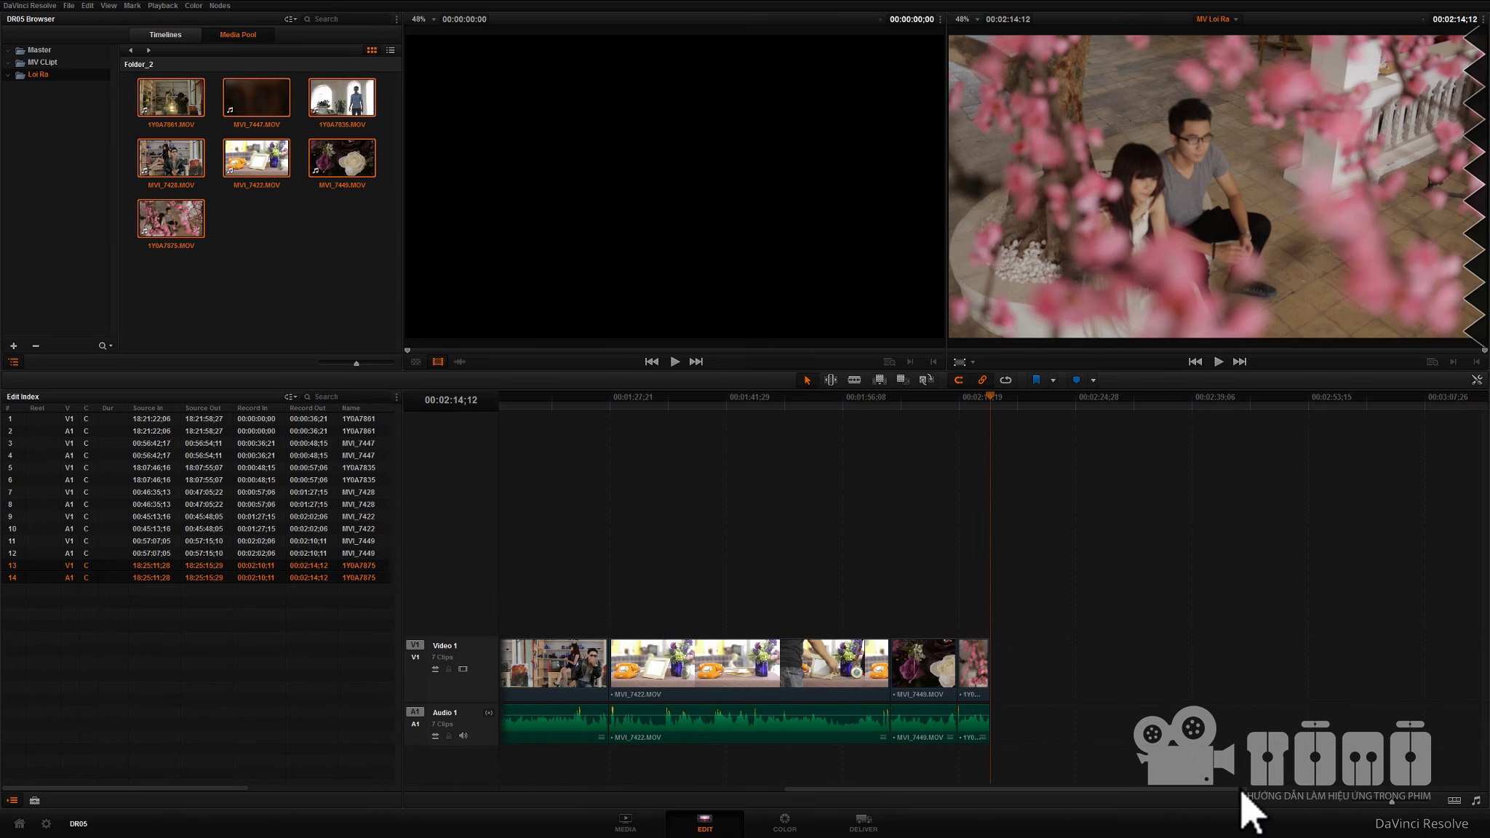
pyautogui.moveTo(1254, 792); pyautogui.dragTo(1090, 792)
pyautogui.click(784, 823)
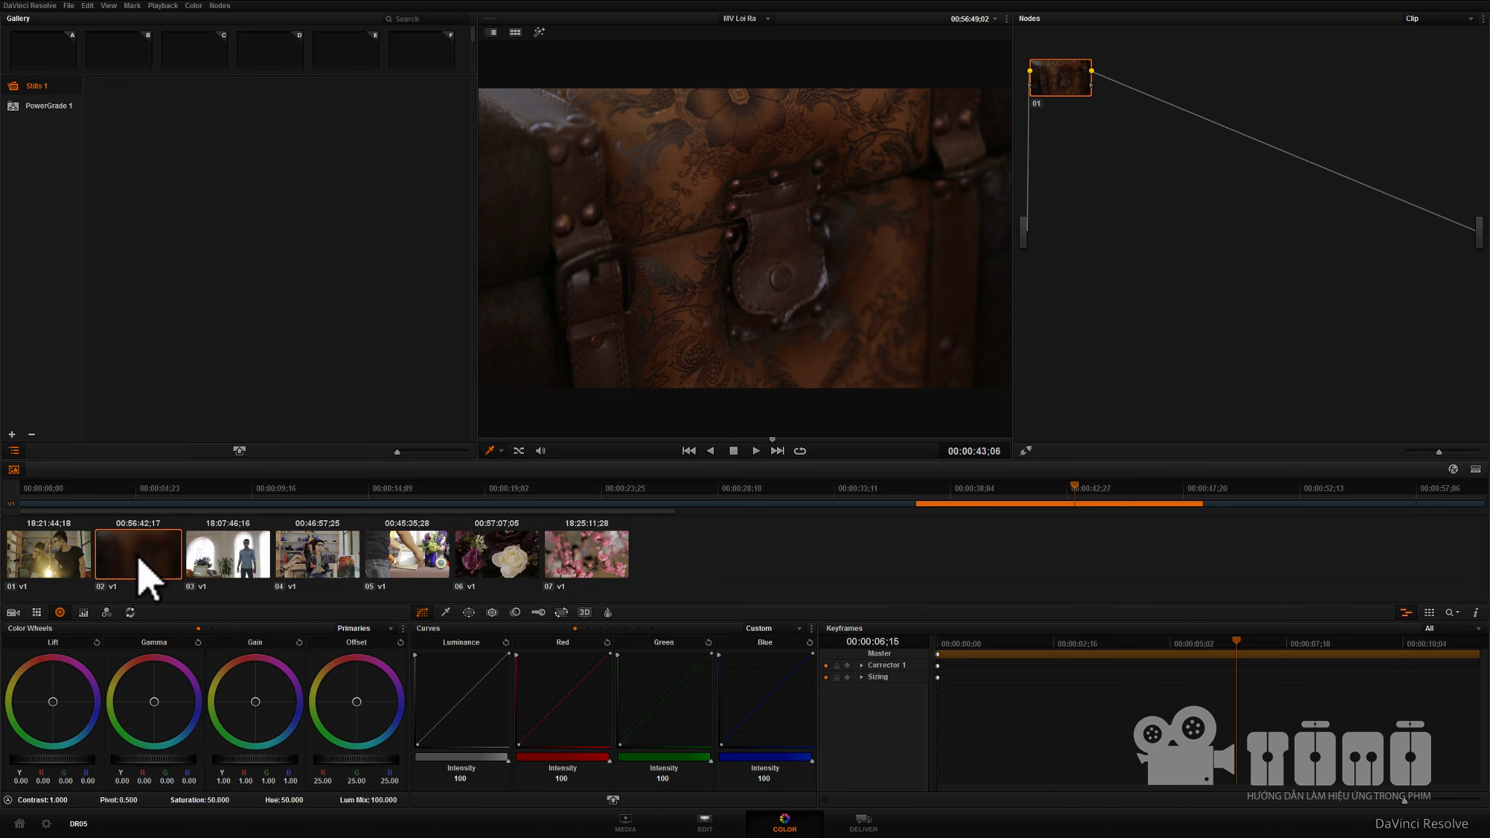
# - Select clip 01 and add a serial node after node 01
pyautogui.click(61, 560)
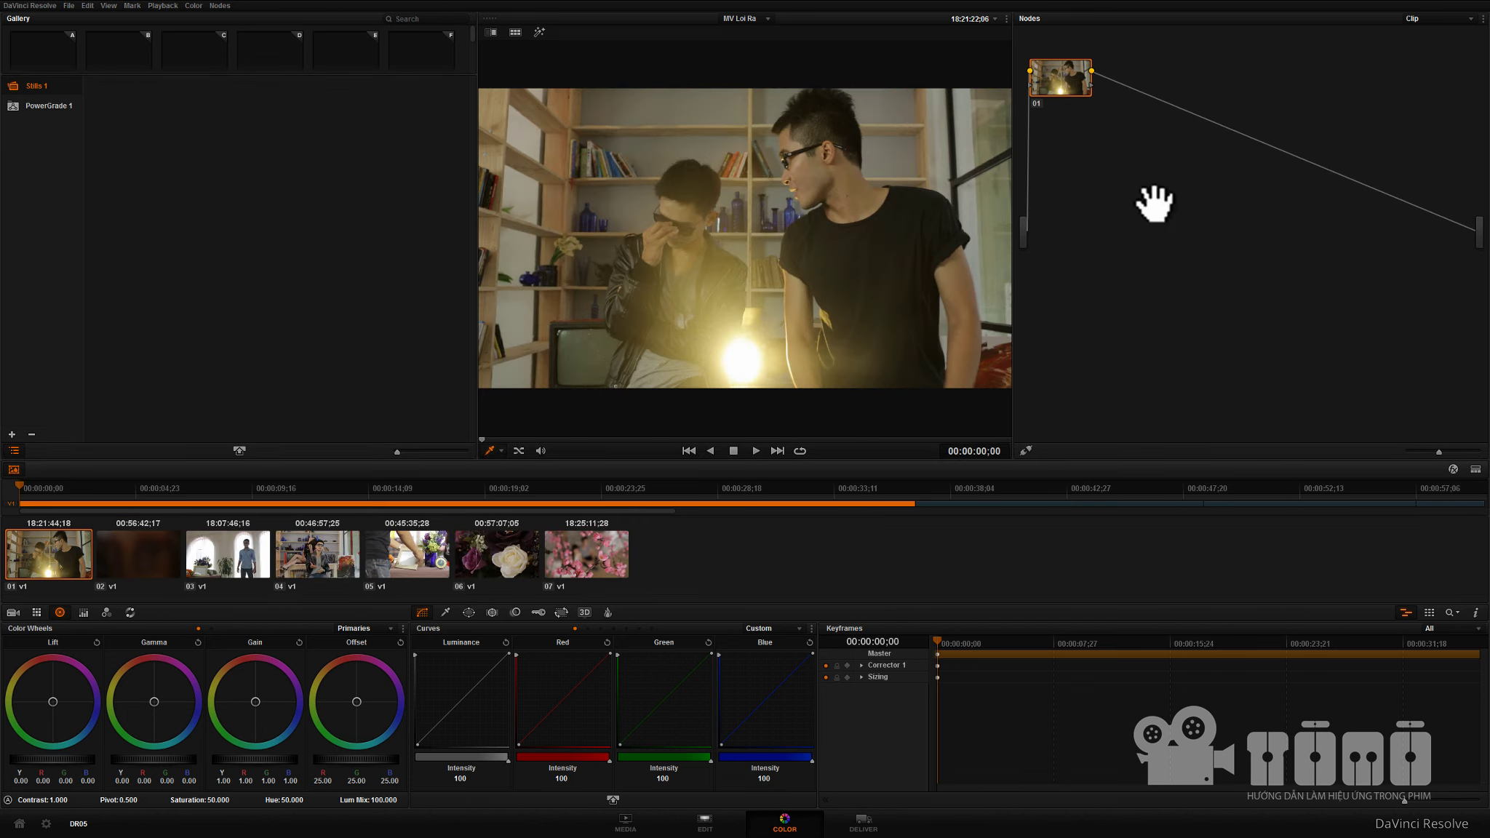
pyautogui.click(222, 7)
pyautogui.click(219, 24)
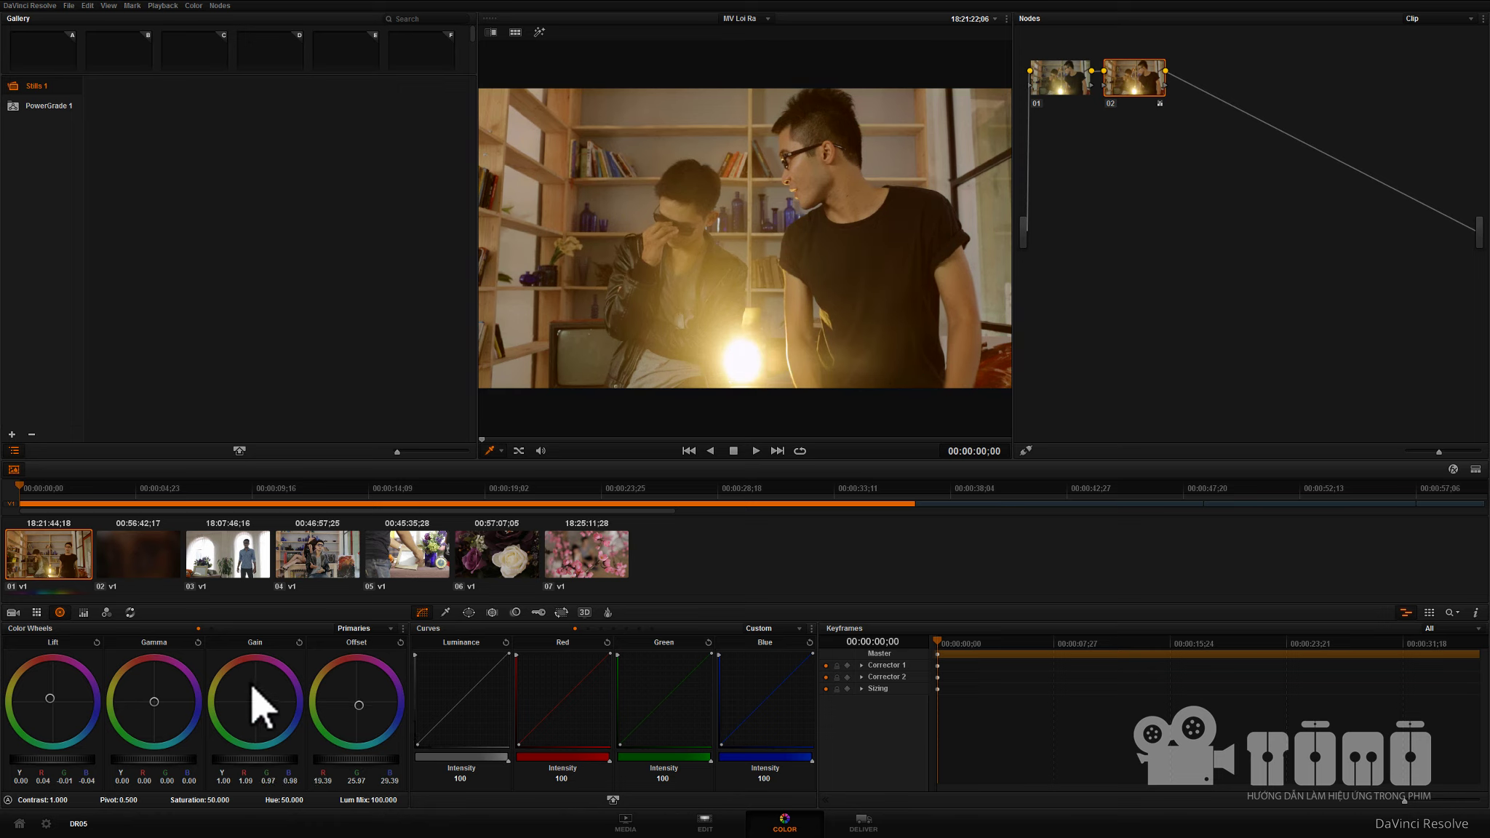
# - Set the curves to Sat Vs Sat and lift a control point to boost saturation slightly
pyautogui.click(793, 628)
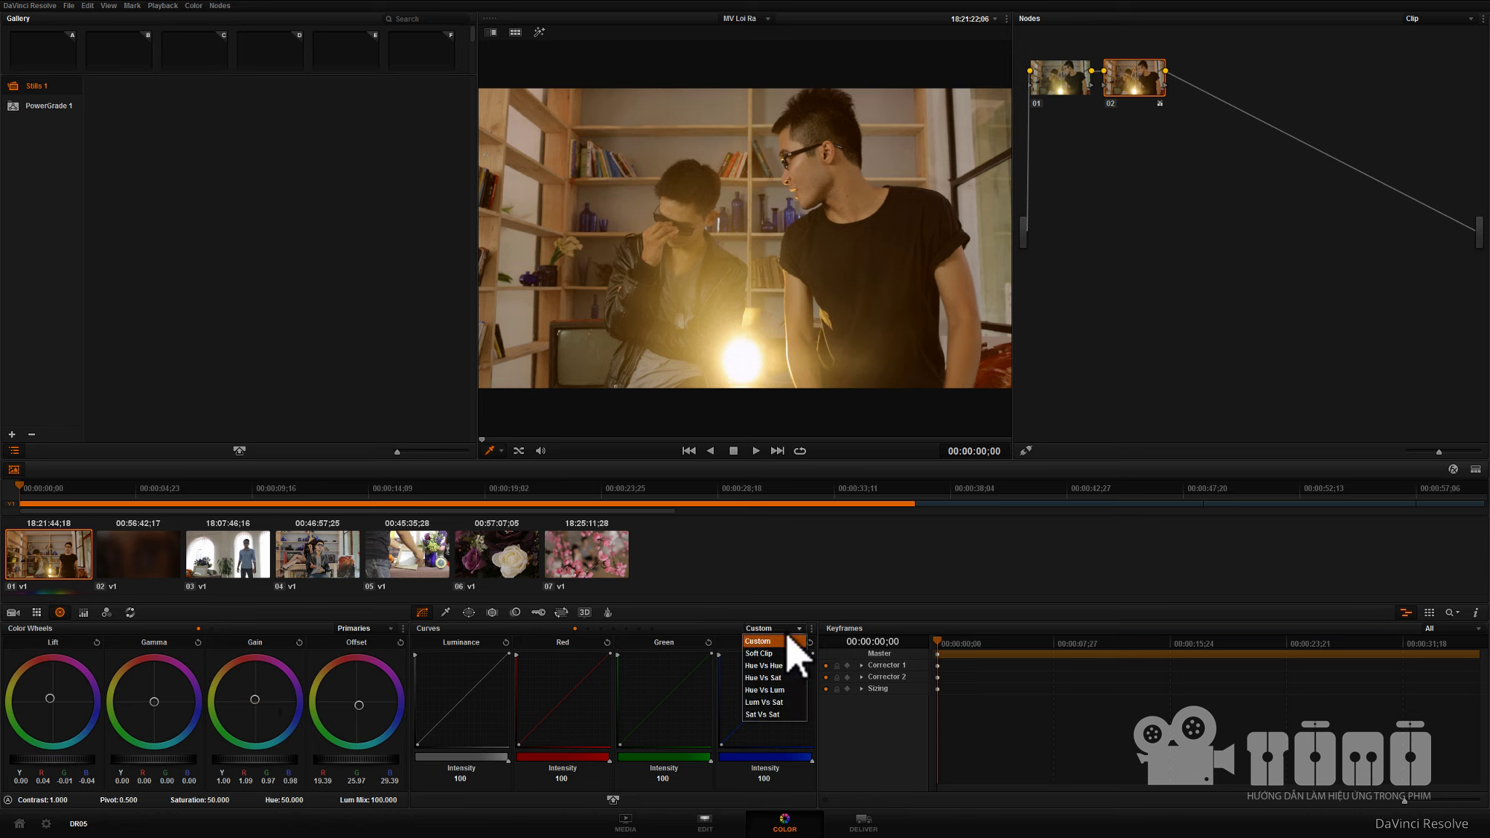
pyautogui.click(764, 714)
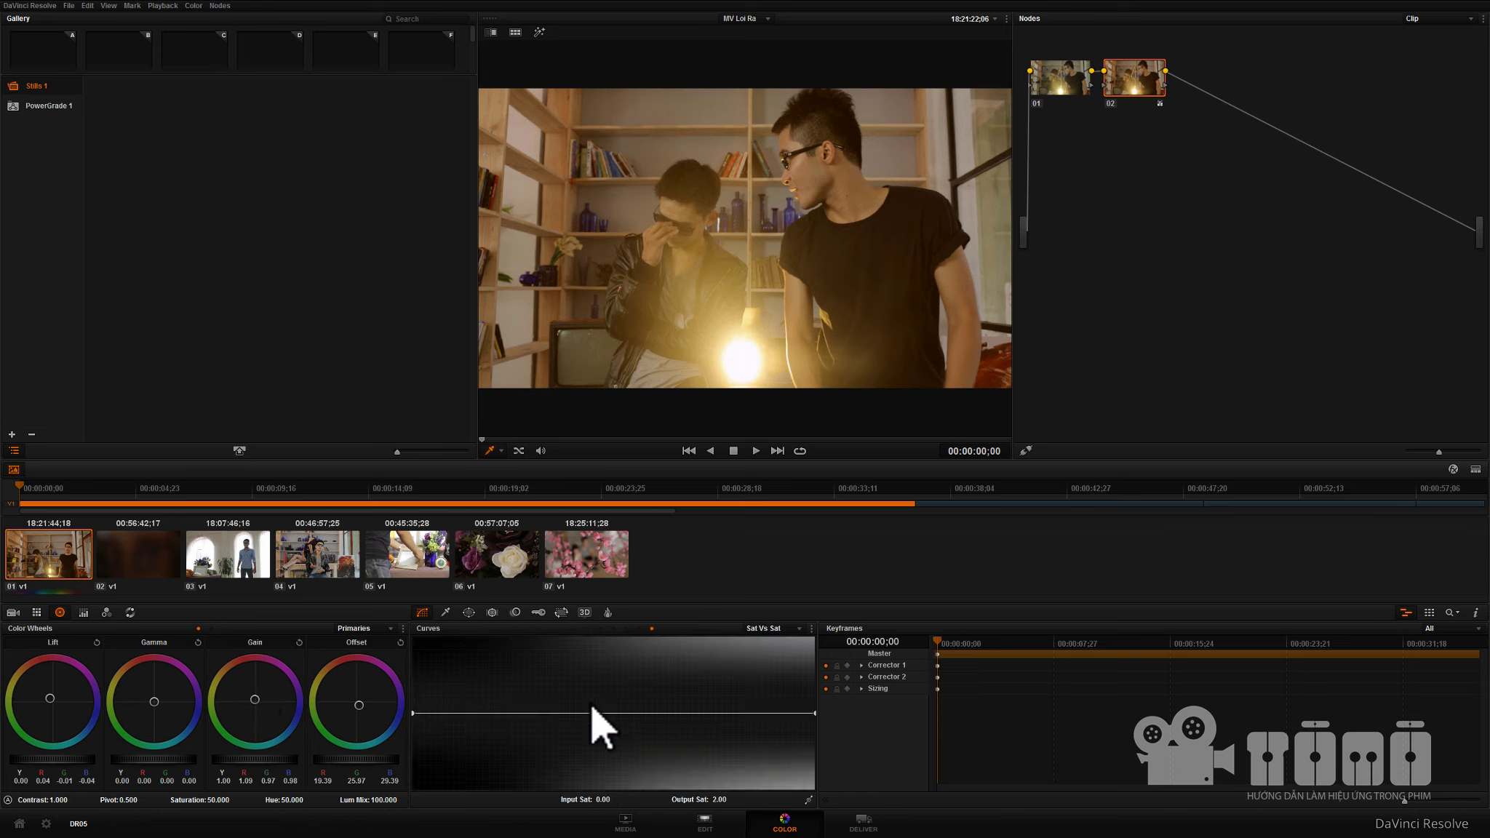
pyautogui.click(463, 712)
pyautogui.click(646, 712)
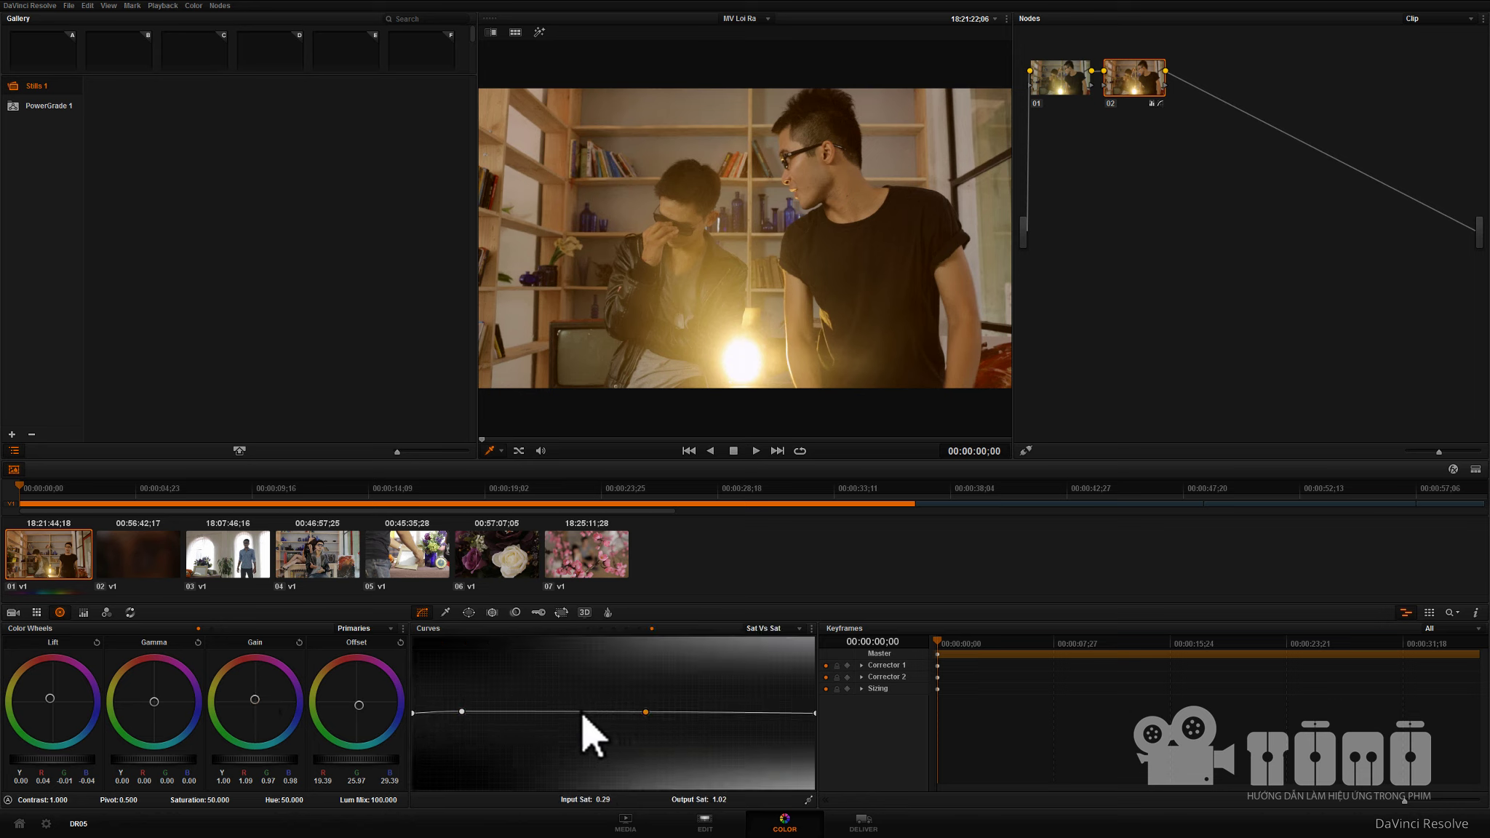
pyautogui.moveTo(570, 708); pyautogui.dragTo(569, 706)
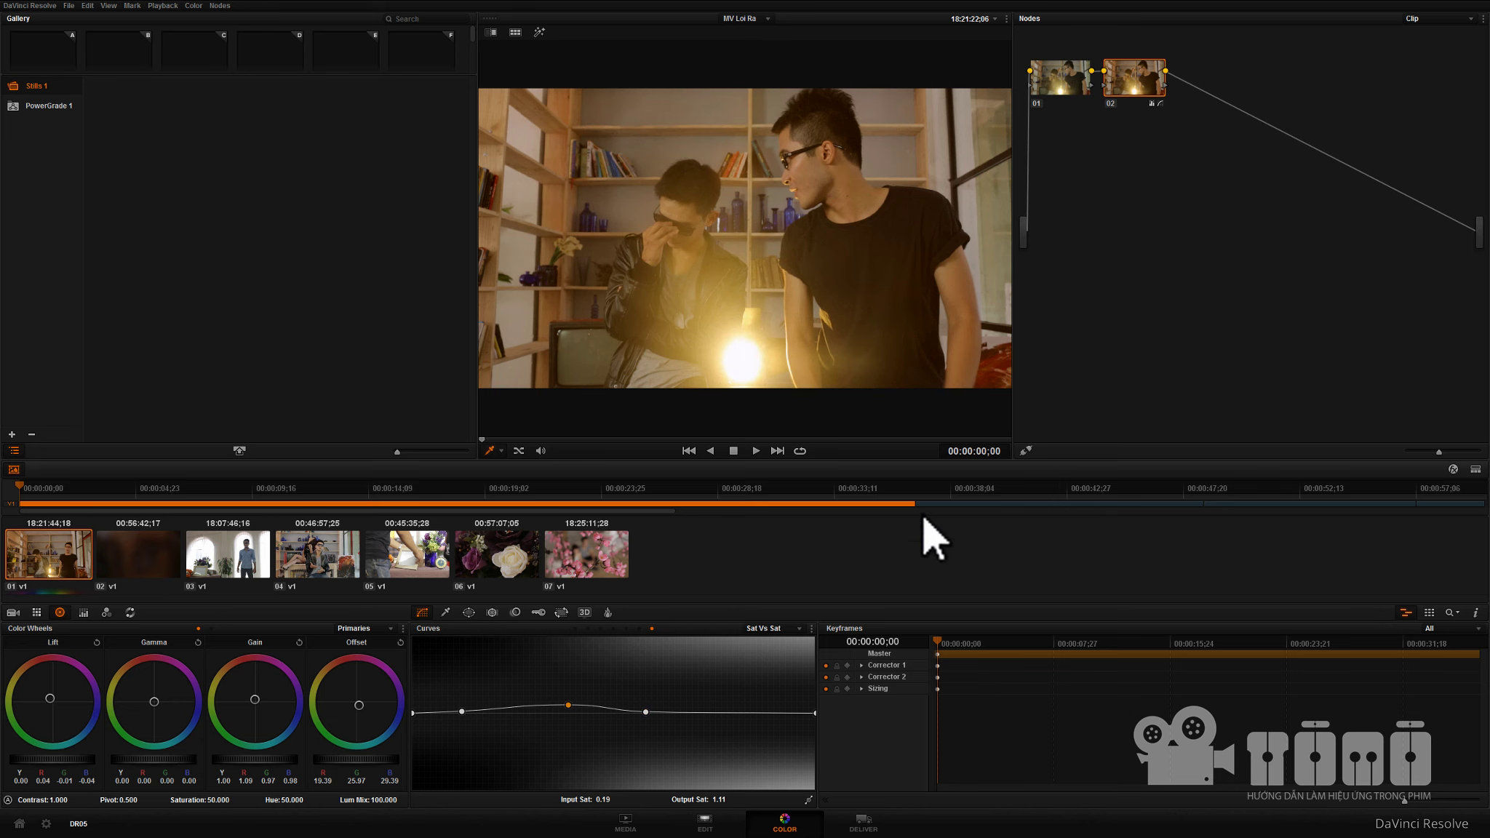
pyautogui.click(864, 828)
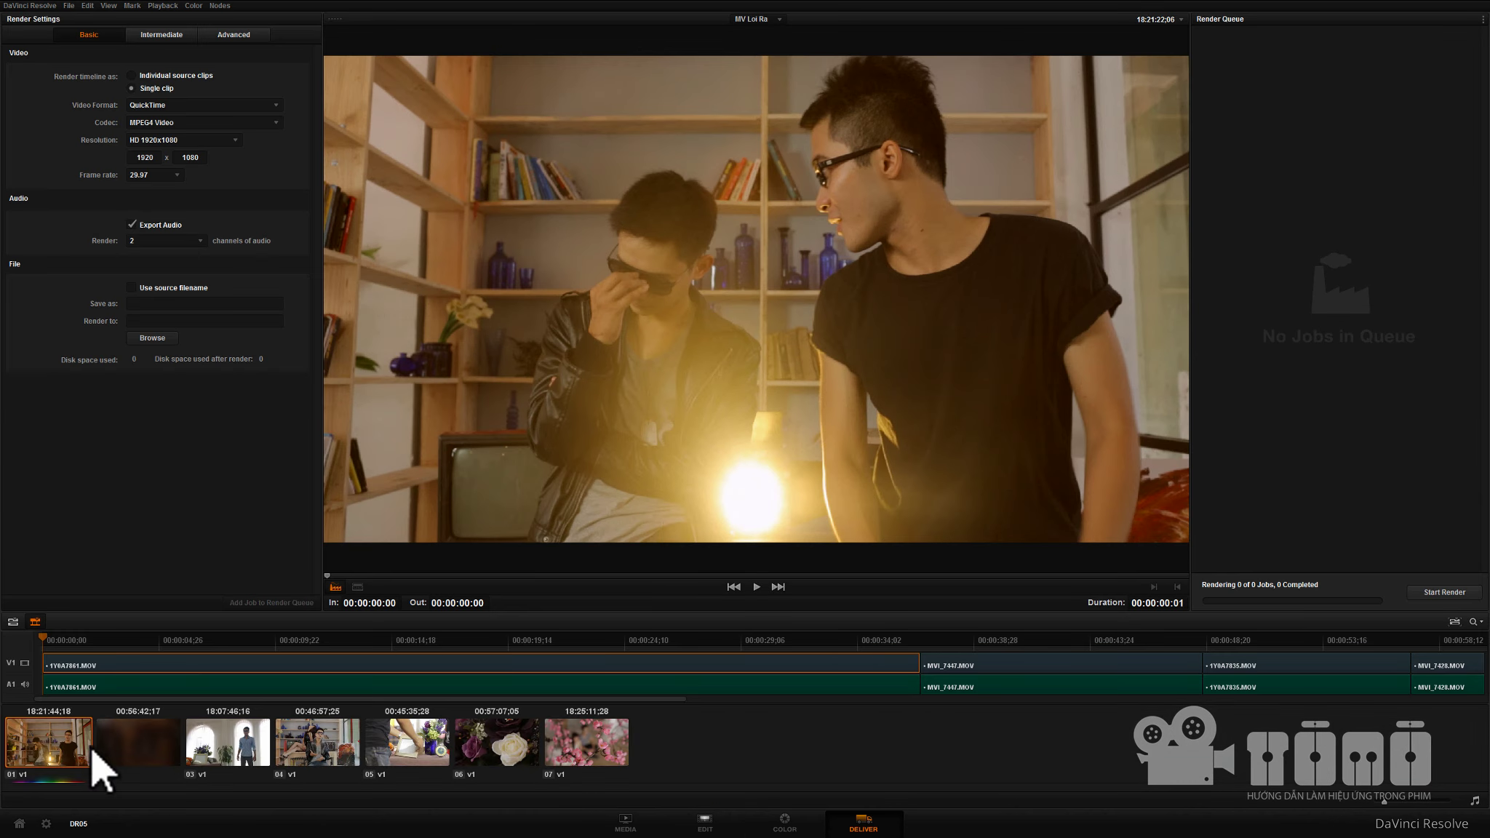
# - Set the render Video Format to QuickTime with the MPEG4 Video codec
pyautogui.click(153, 106)
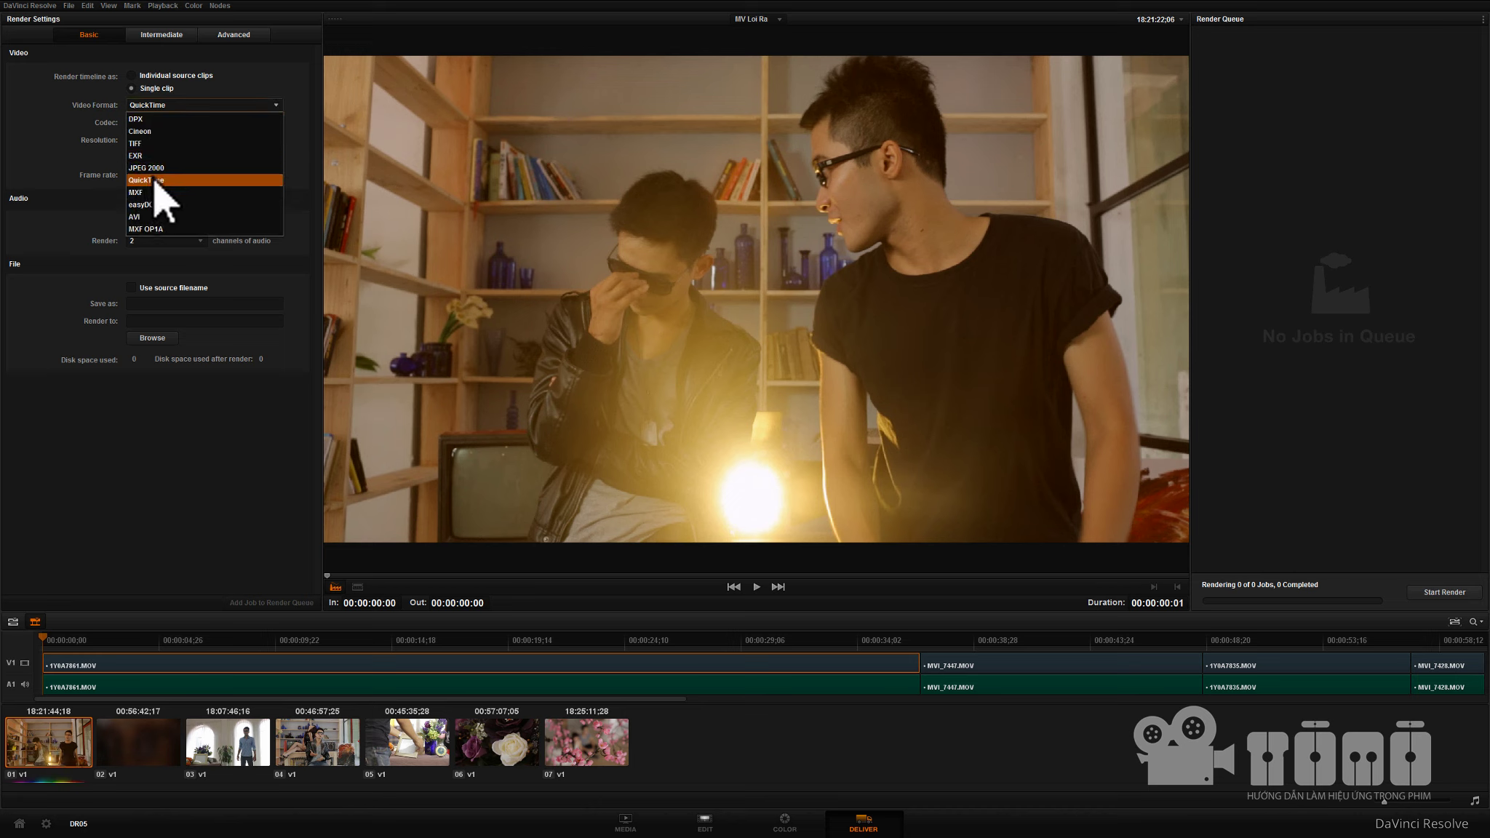
pyautogui.click(154, 180)
pyautogui.click(168, 124)
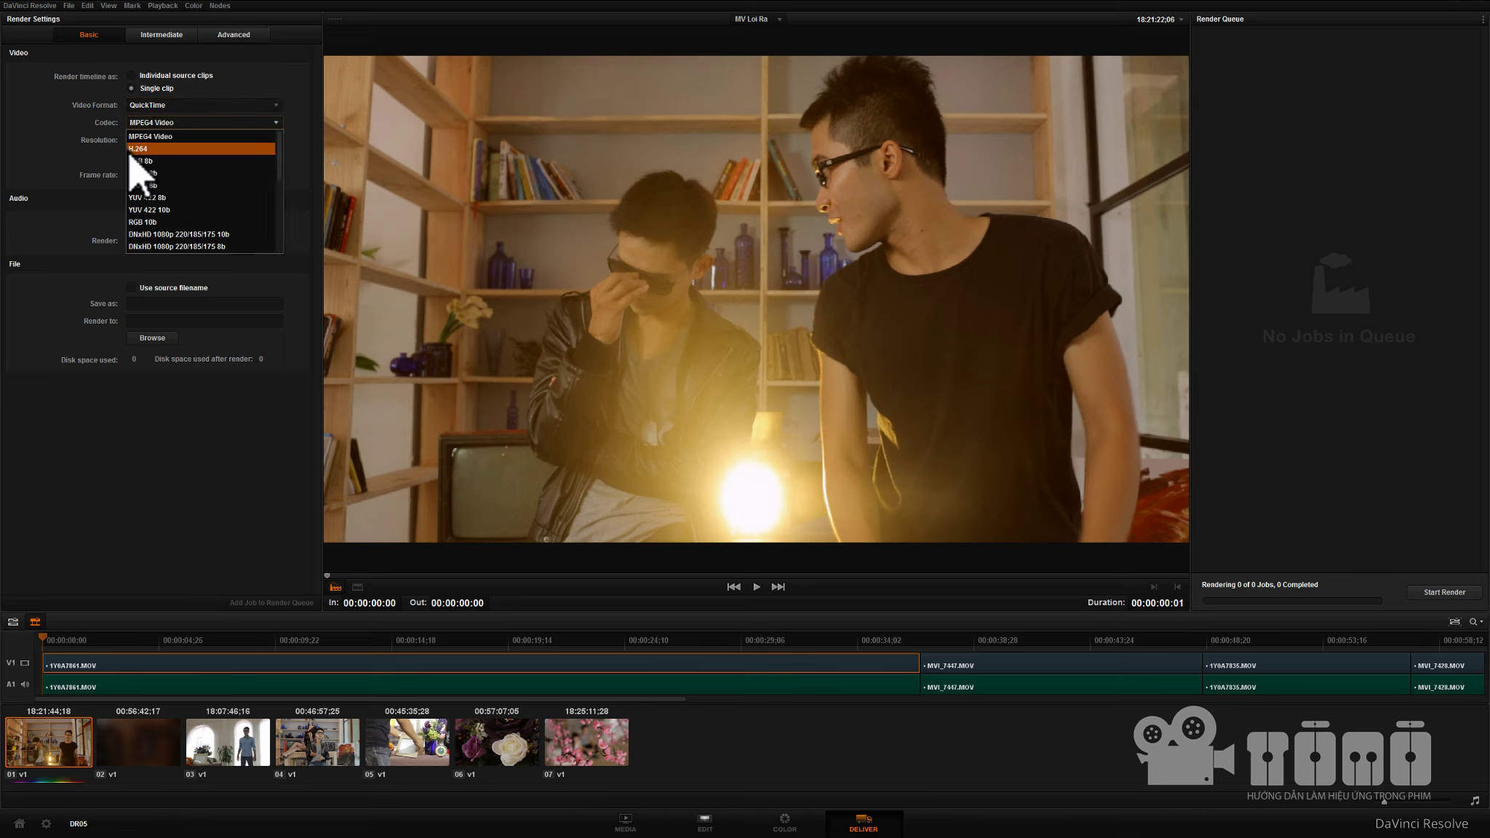
pyautogui.click(148, 149)
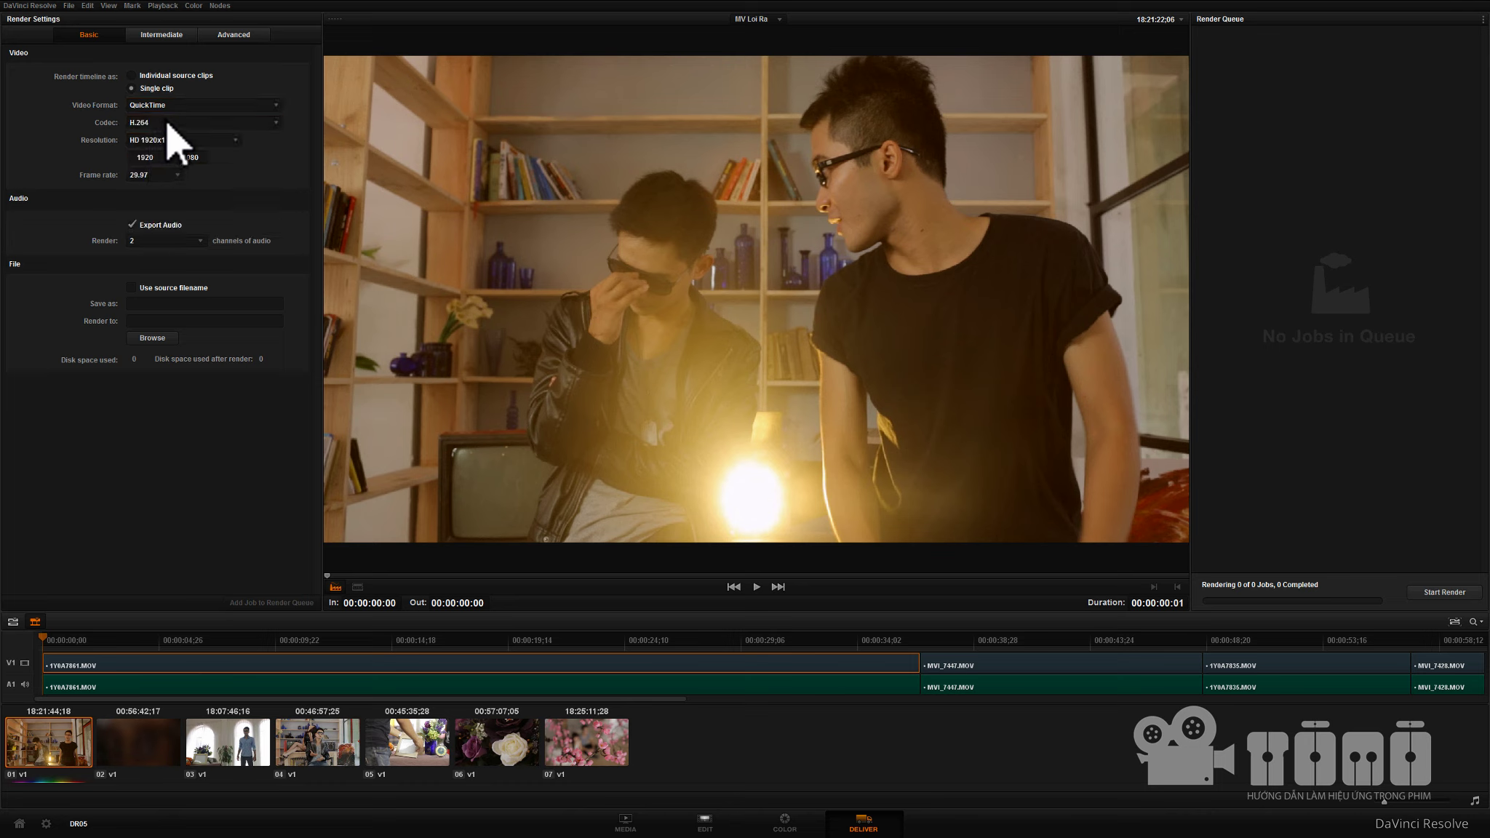
pyautogui.click(168, 123)
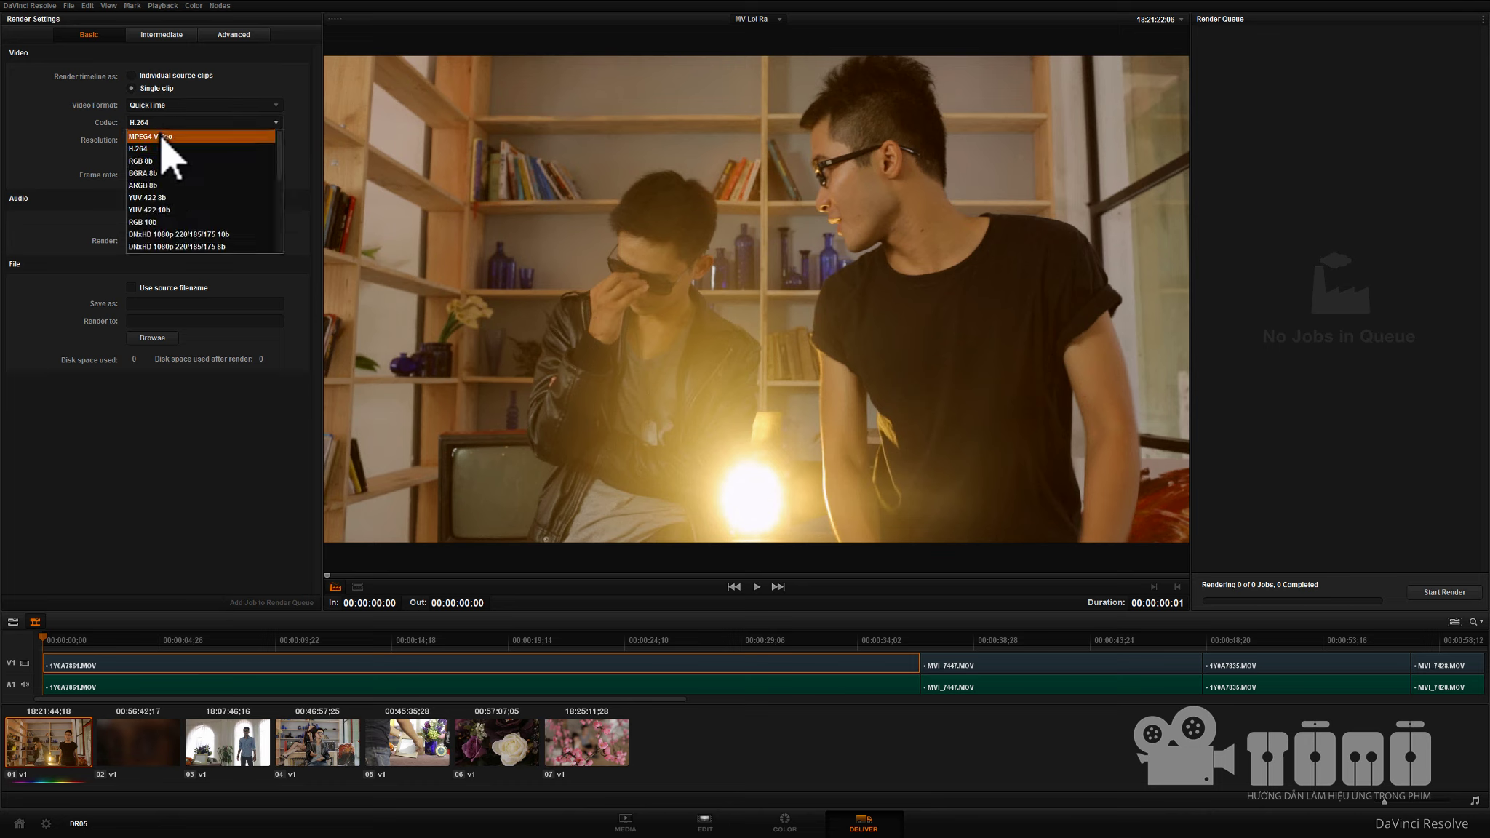
pyautogui.click(163, 136)
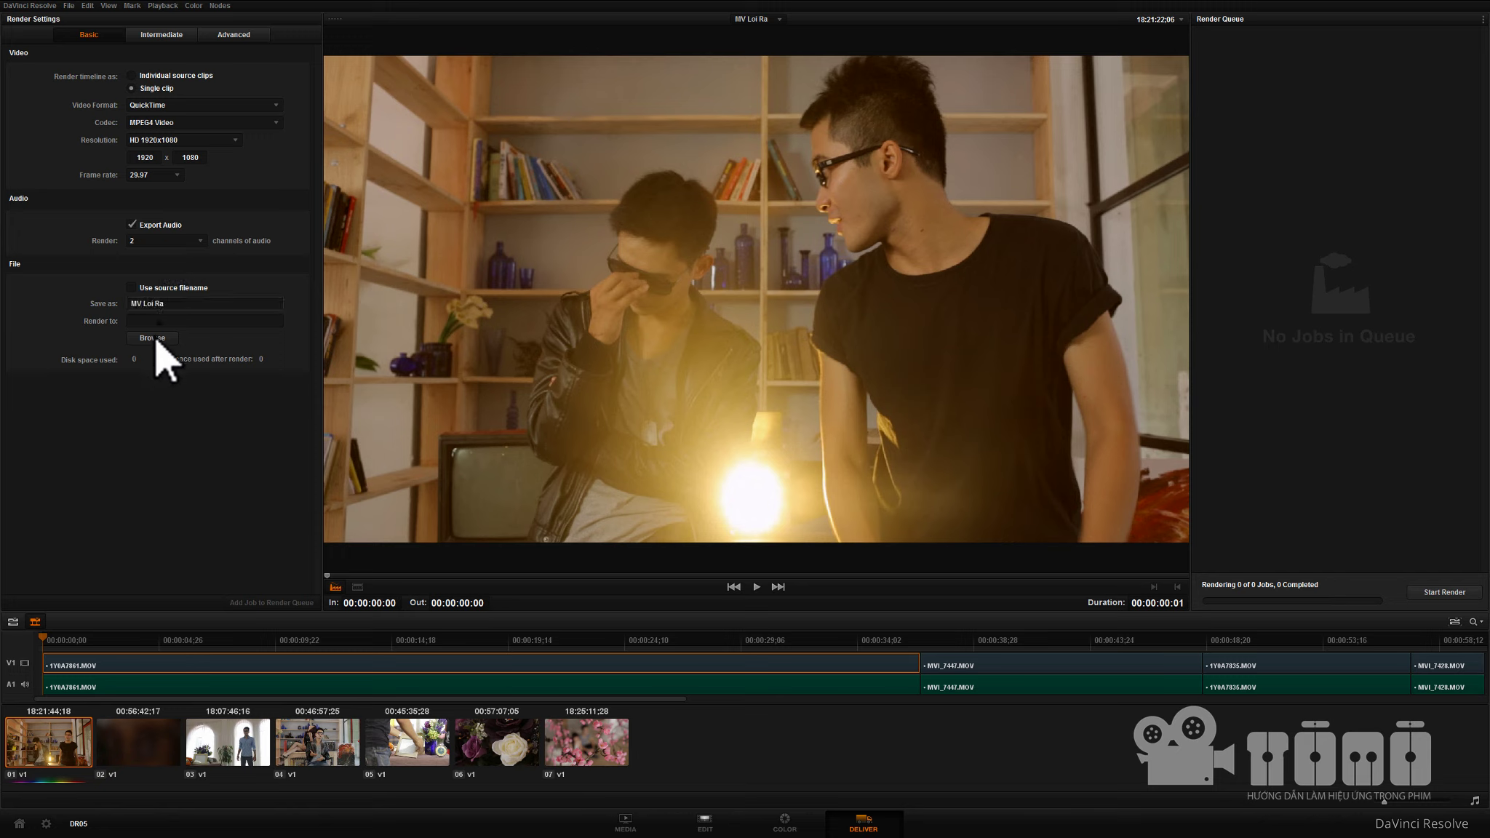
# - Choose E:\Tomo.vn\Davinci Resolve Basic training as the Render to folder
pyautogui.click(156, 339)
pyautogui.click(754, 326)
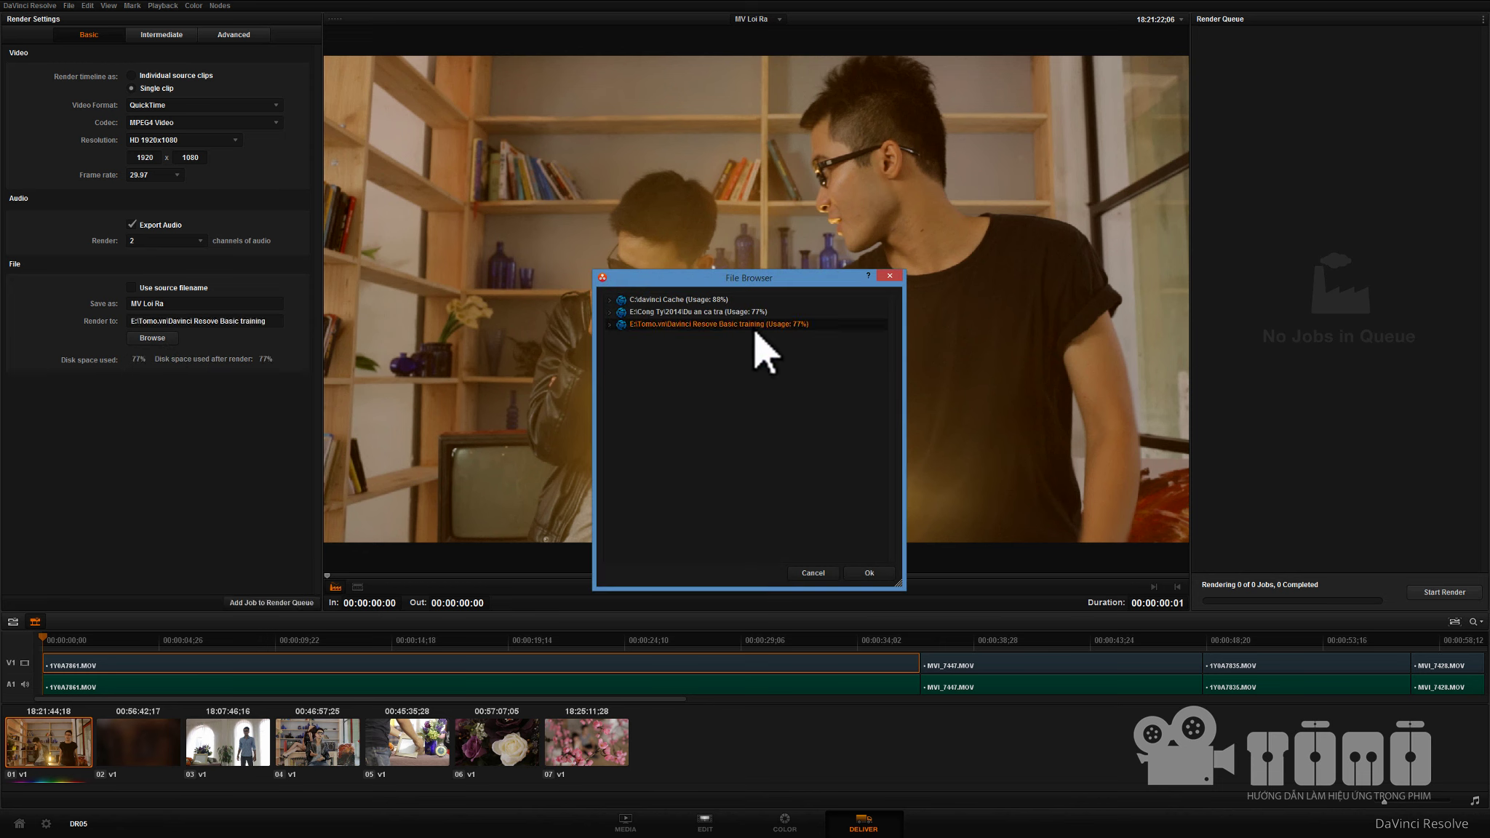
pyautogui.click(652, 349)
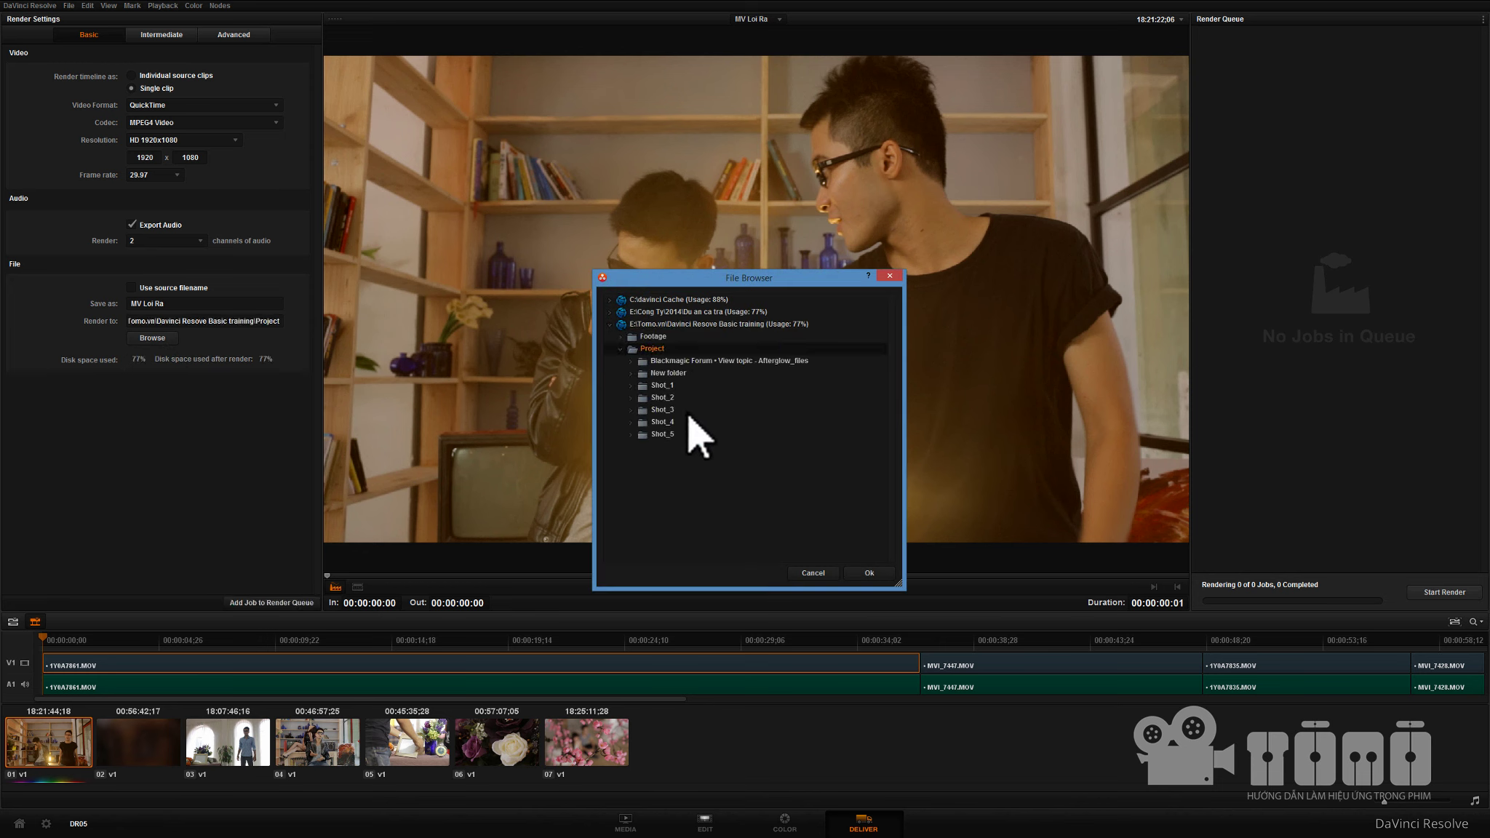
pyautogui.click(620, 349)
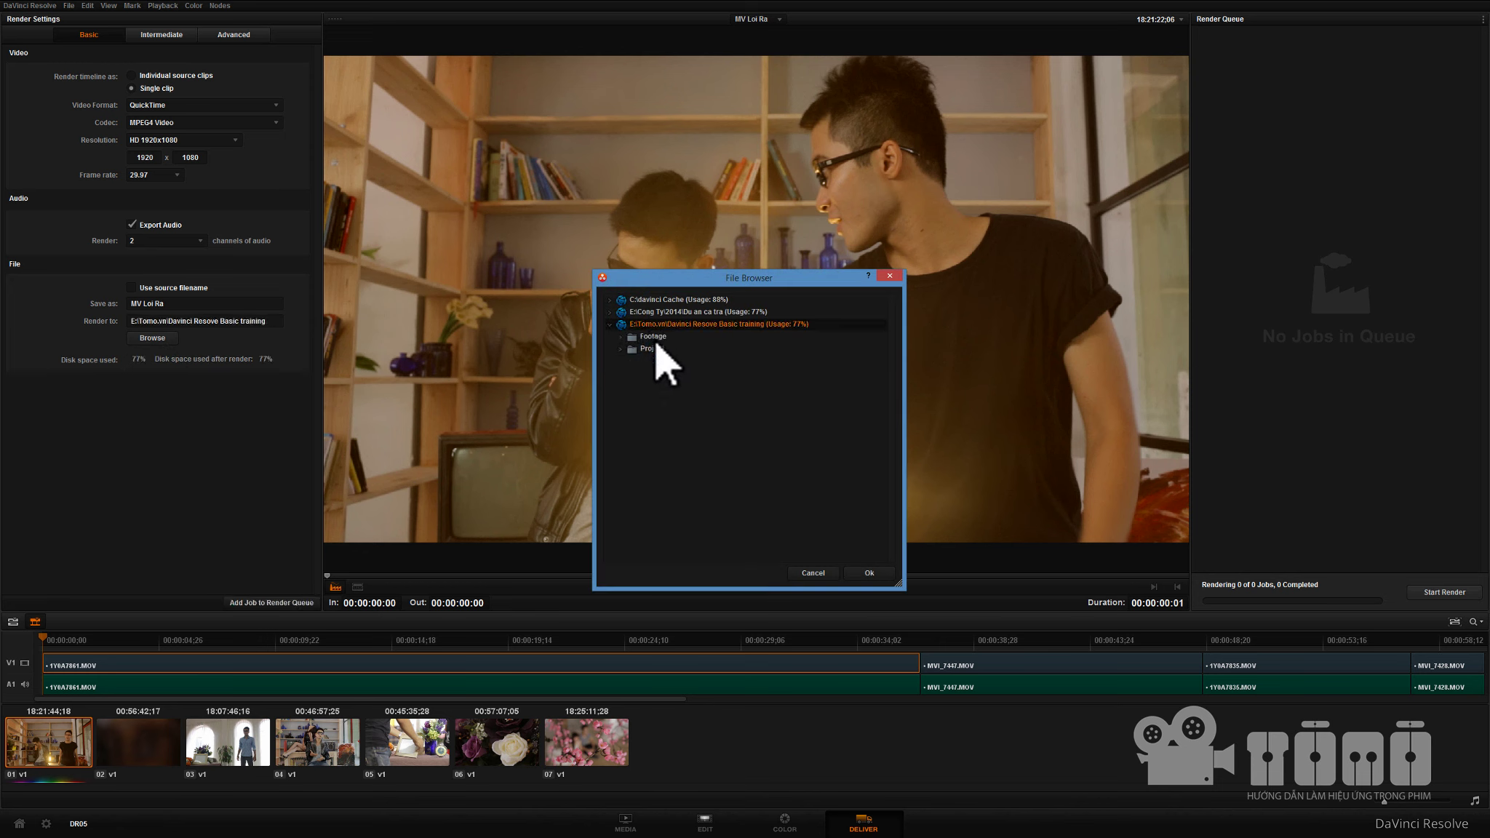
pyautogui.click(872, 573)
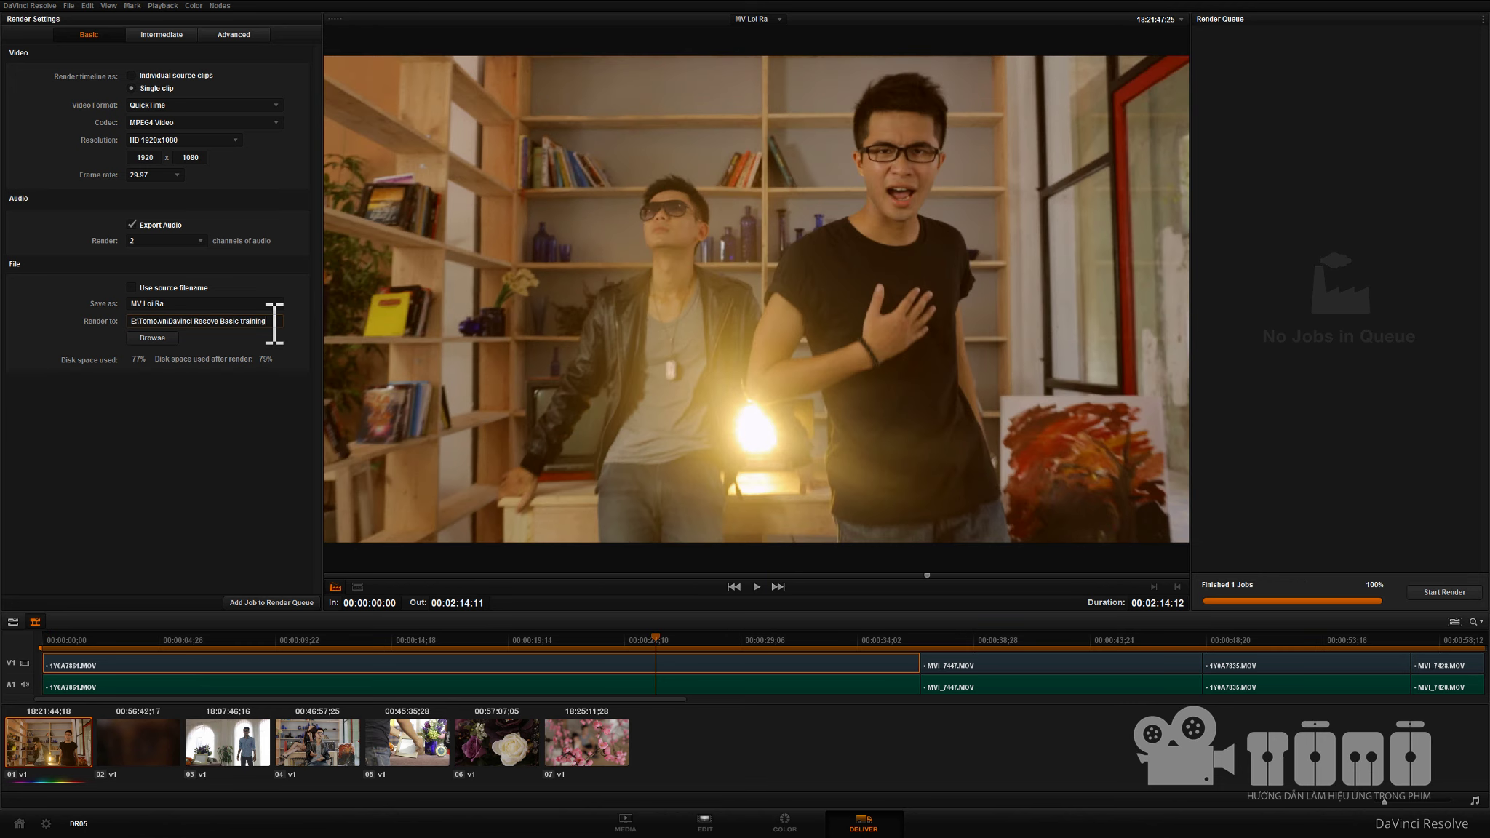
# - Queue the whole MV Loi Ra timeline as Job 1, then start and stop its render
pyautogui.rightClick(171, 650)
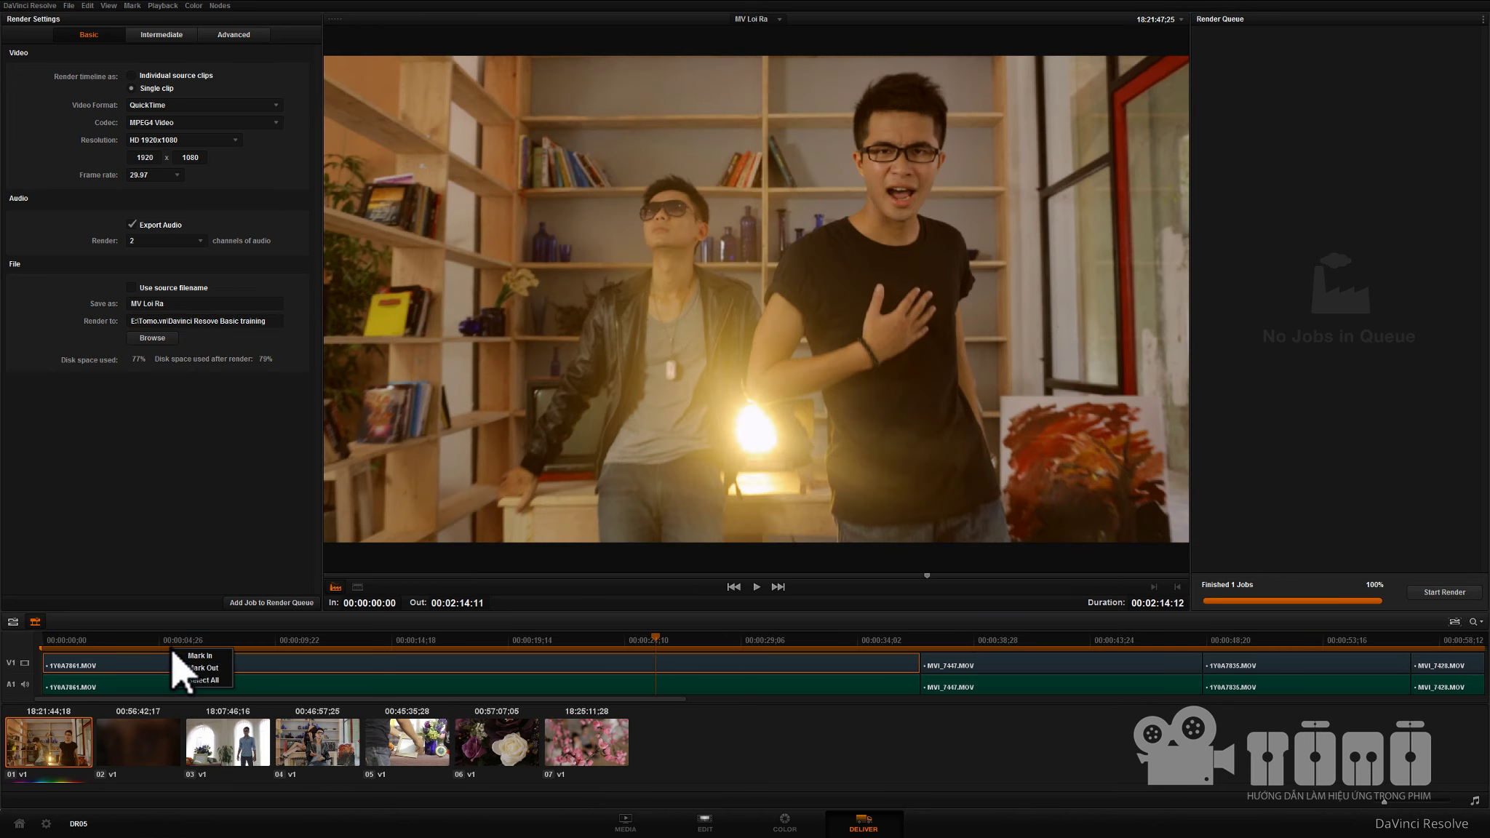
pyautogui.click(195, 680)
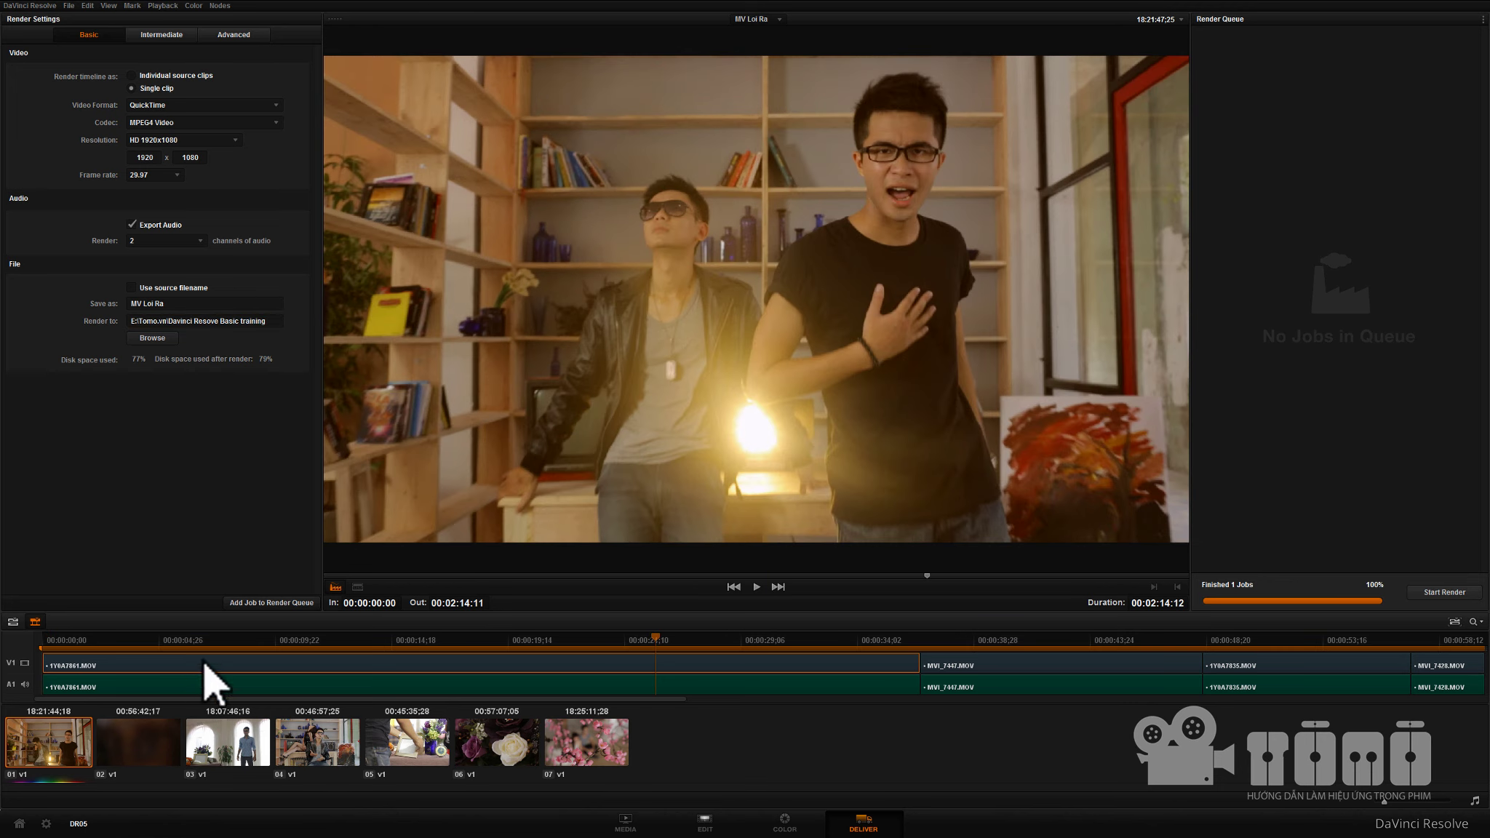
pyautogui.click(257, 606)
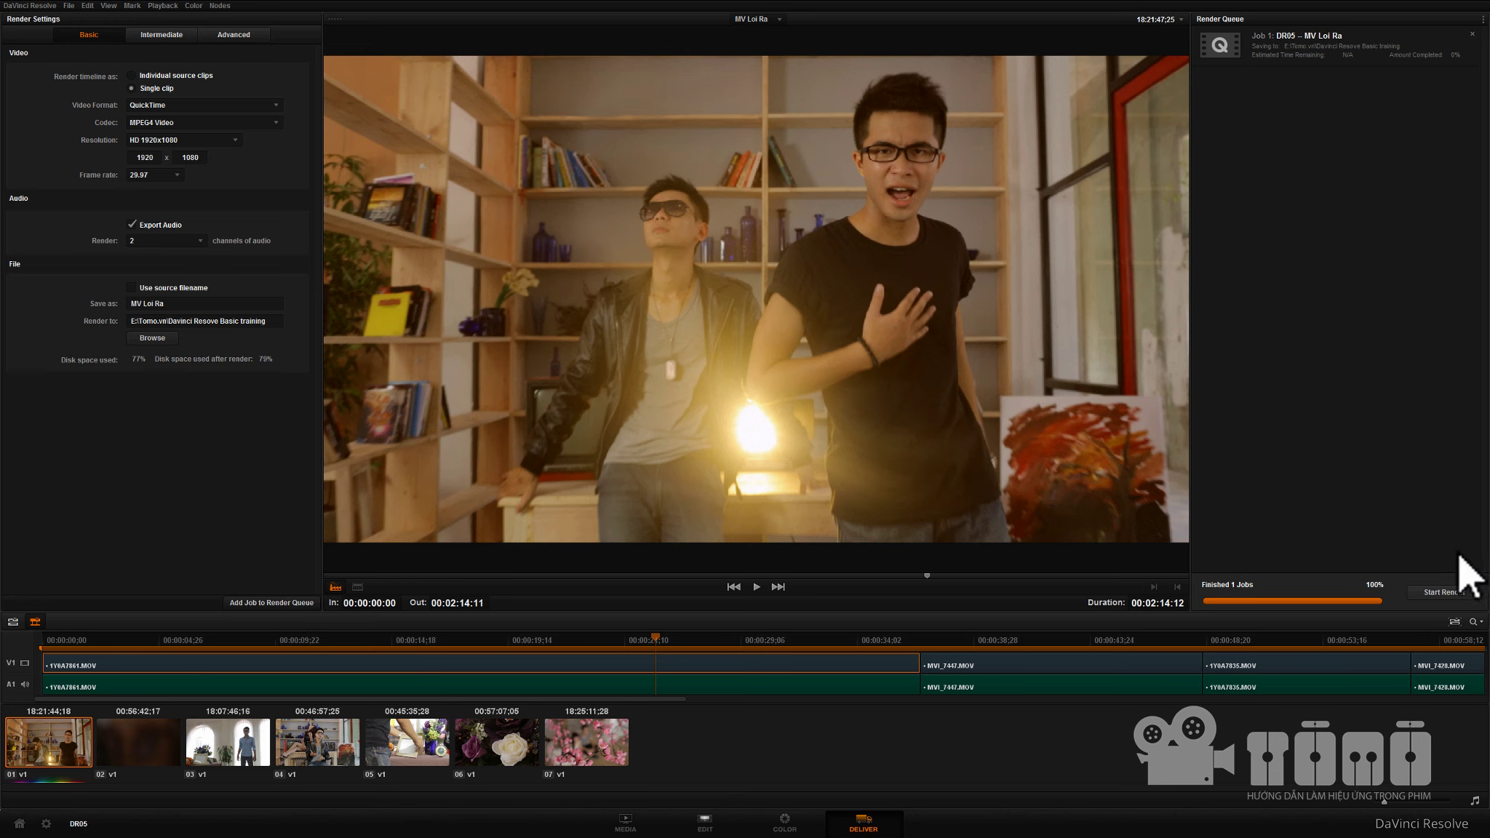
pyautogui.click(1440, 591)
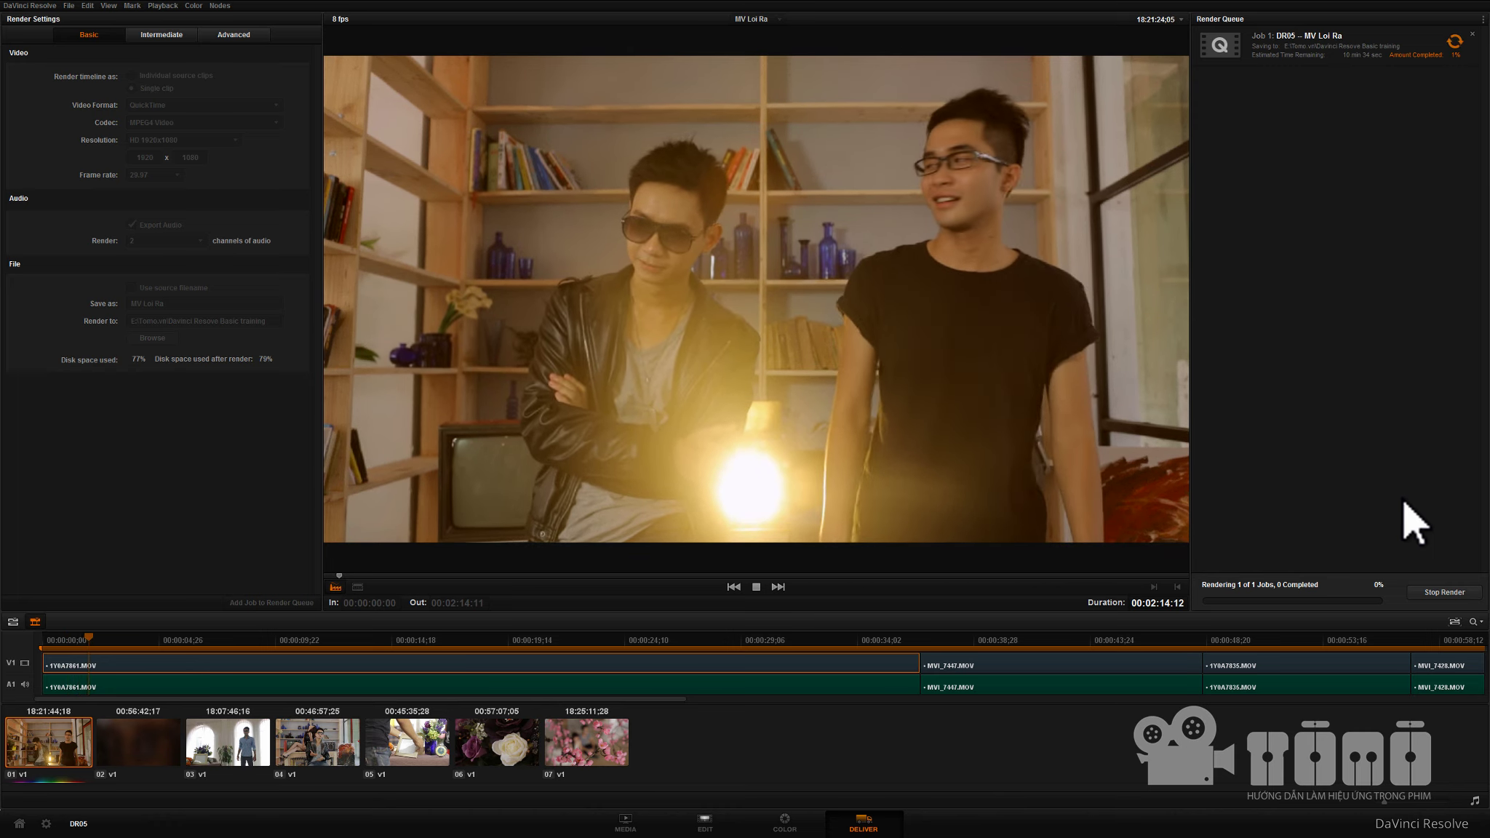
pyautogui.click(1443, 595)
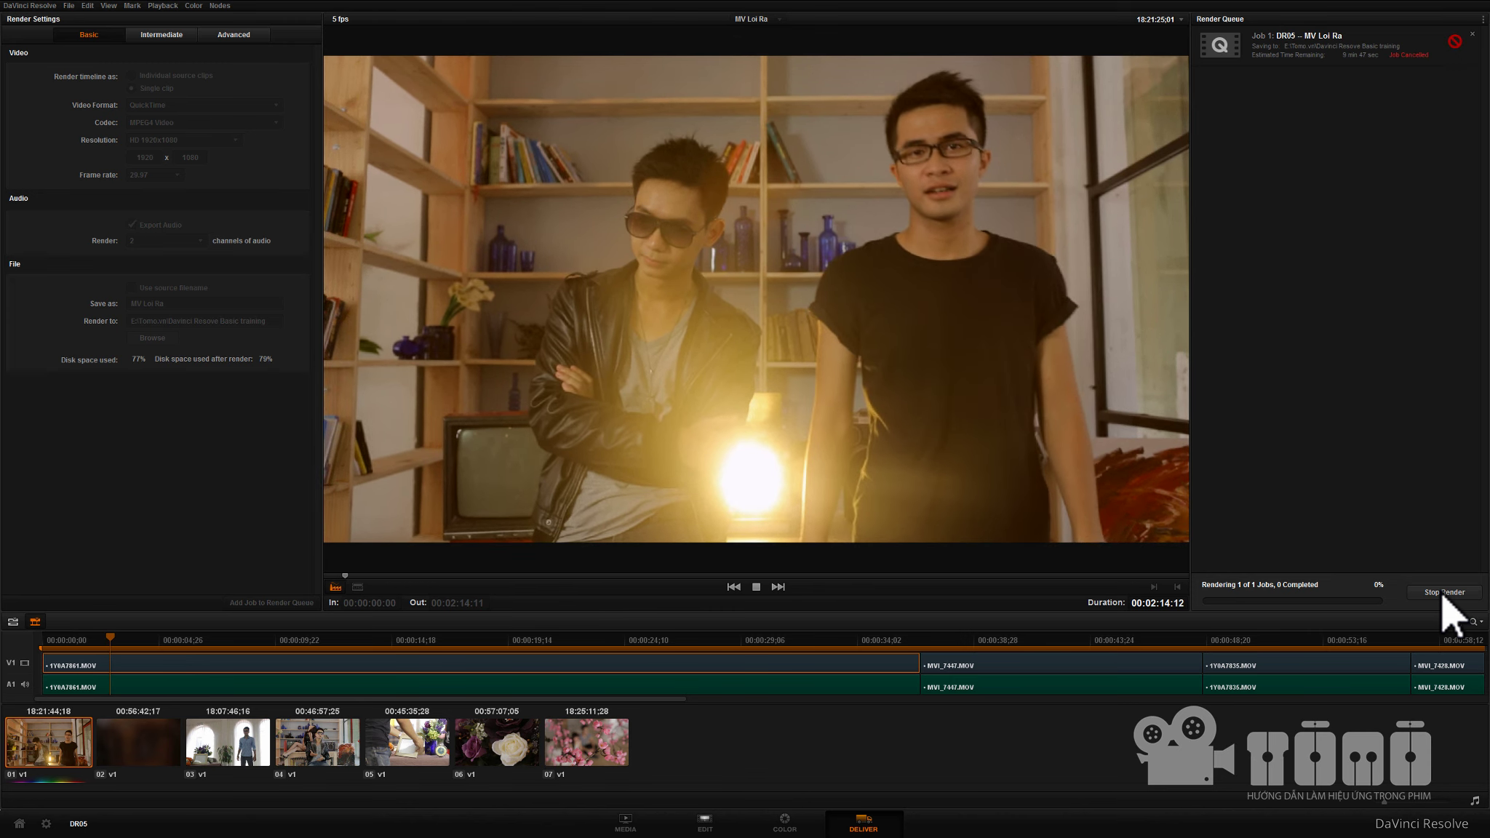